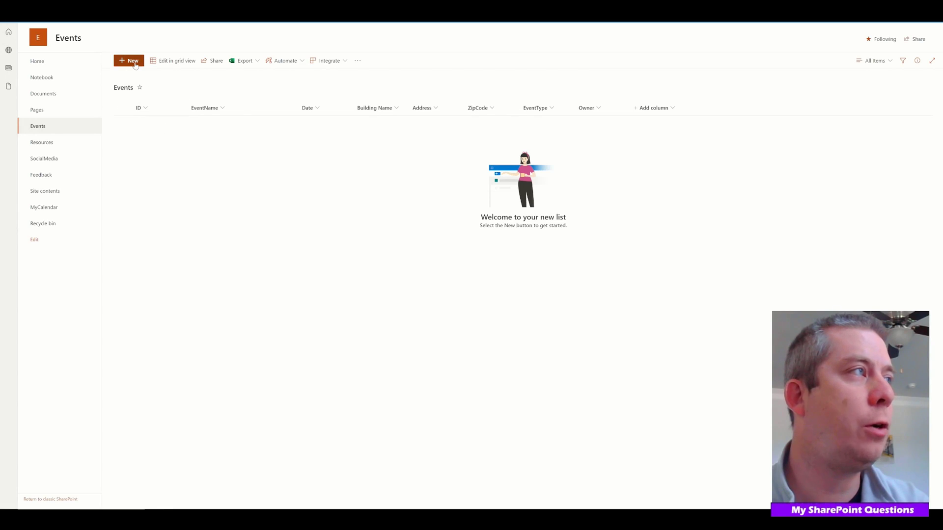
- Open the New item panel on the empty Events list
click(129, 60)
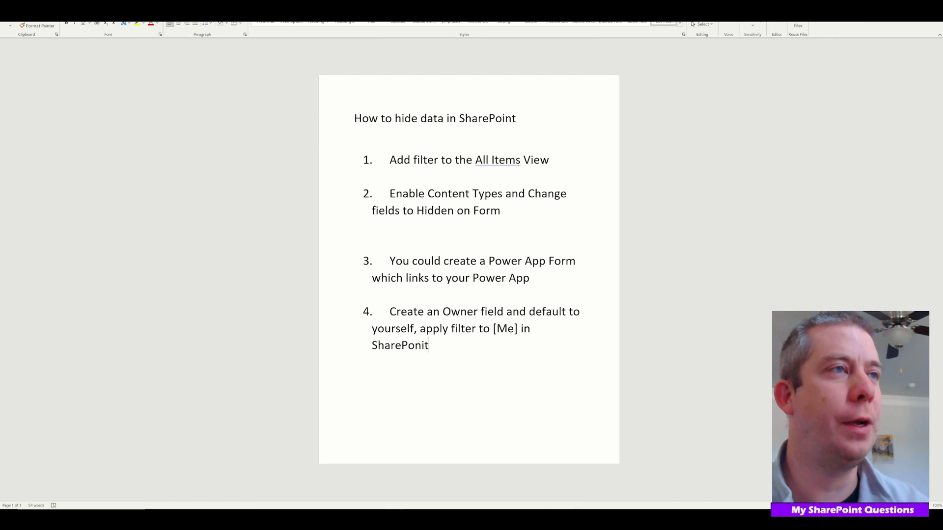
drag(557, 160, 389, 160)
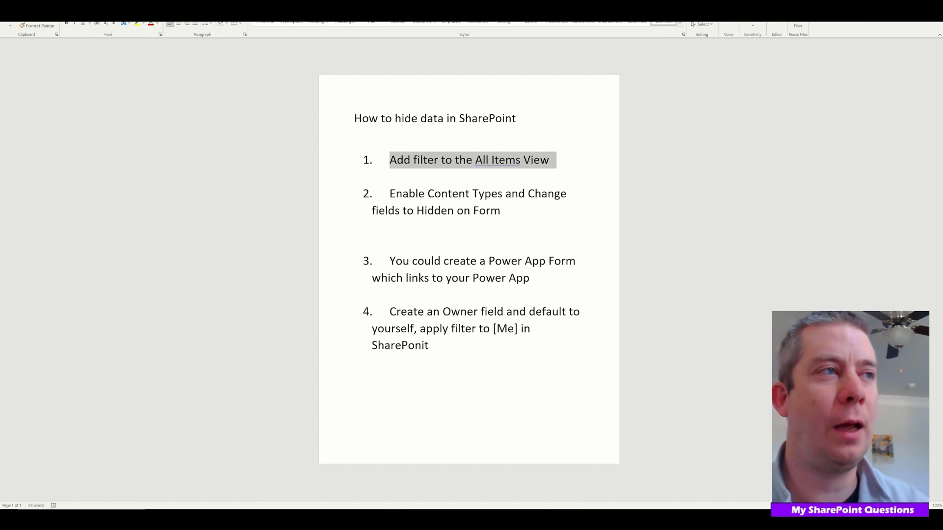
click(441, 194)
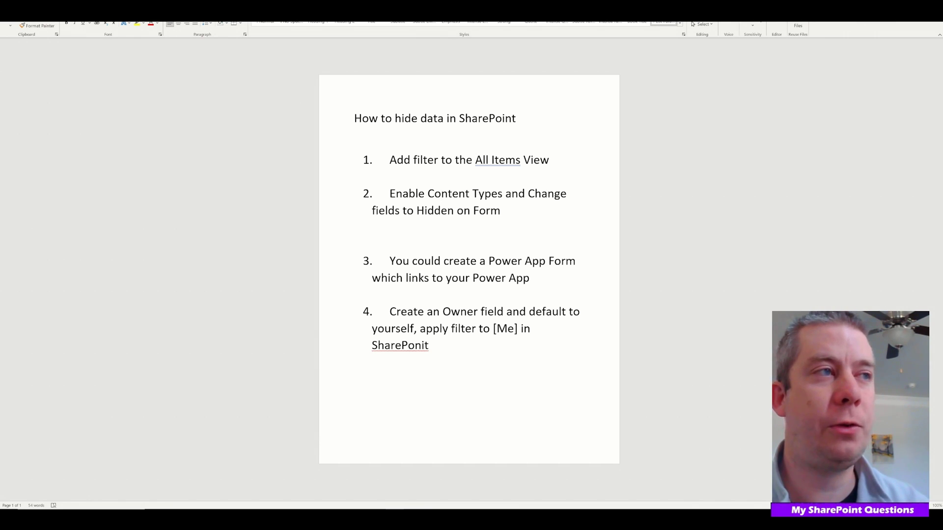
drag(389, 194, 501, 211)
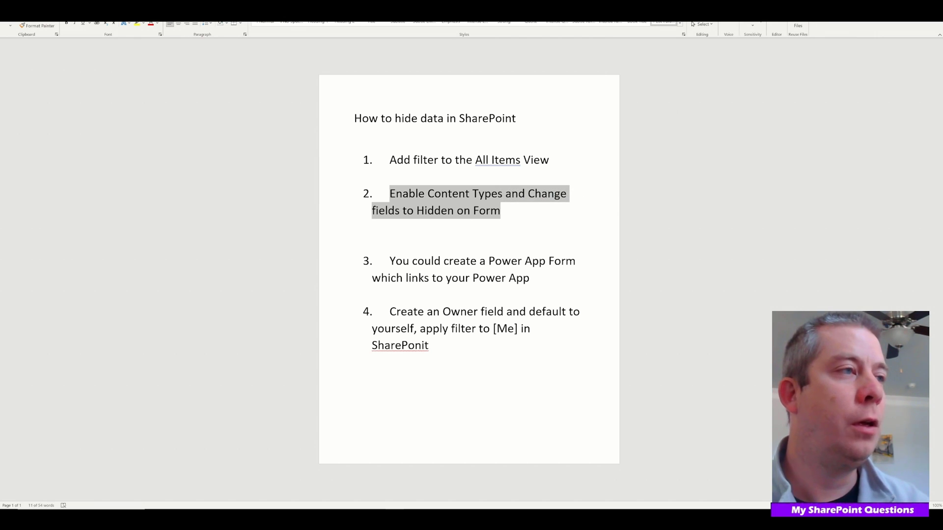
drag(389, 260, 553, 281)
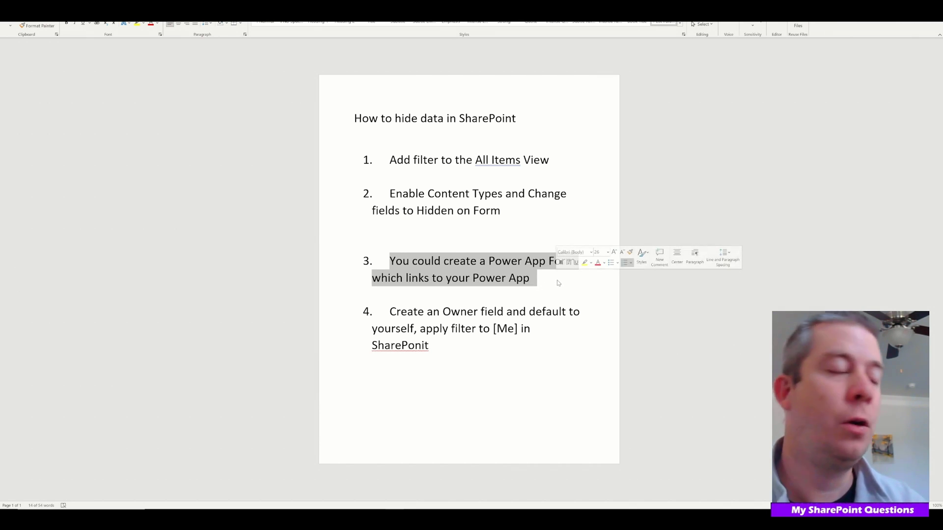
click(546, 283)
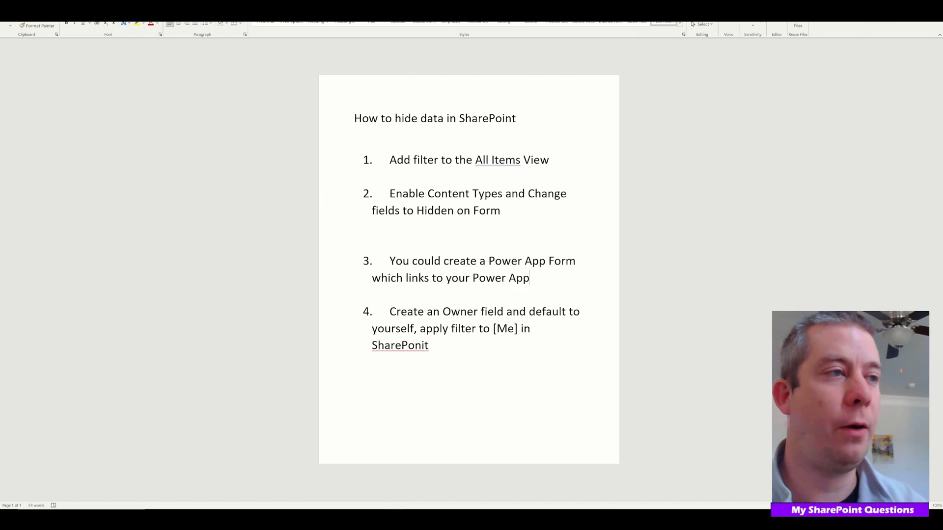
drag(390, 311, 479, 361)
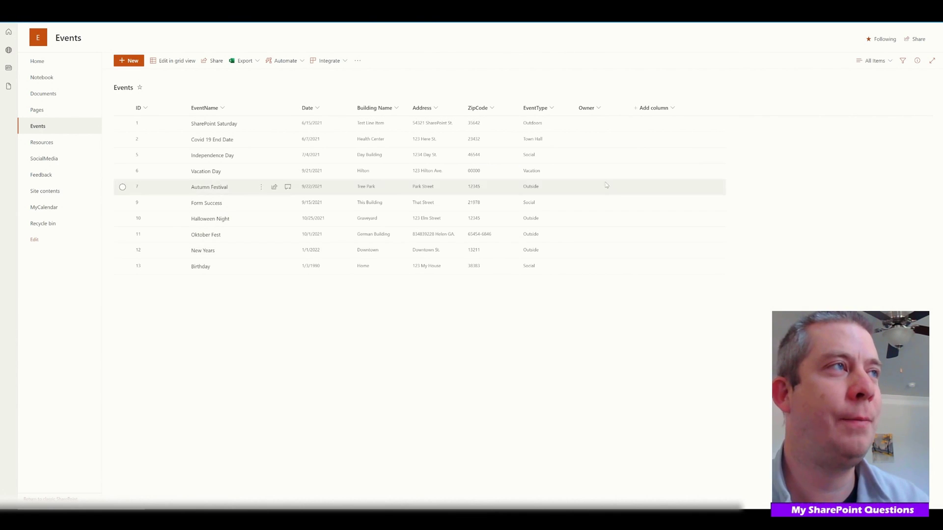
- In the Events list settings, filter All Items to Created By equal to ThisPerson and save
click(900, 14)
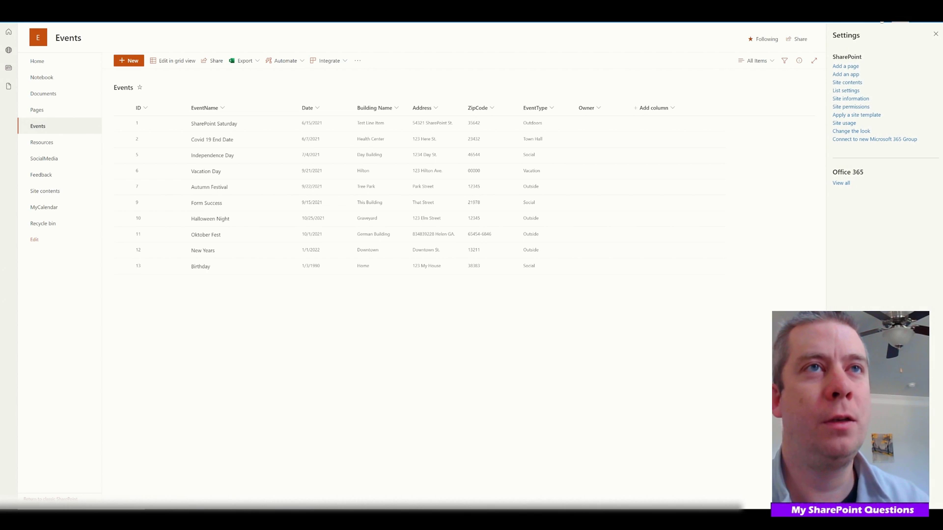
click(846, 90)
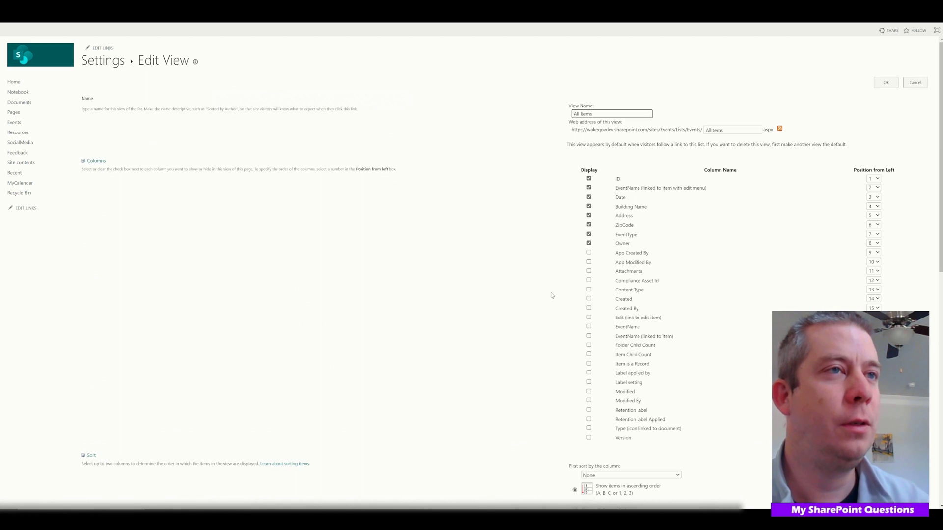
scroll(565, 245, down, 15)
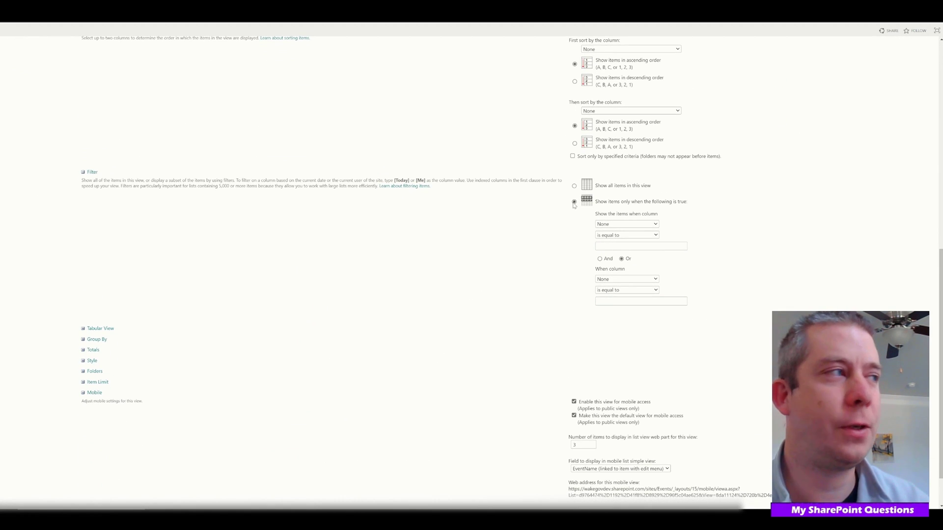
click(604, 226)
scroll(621, 294, down, 3)
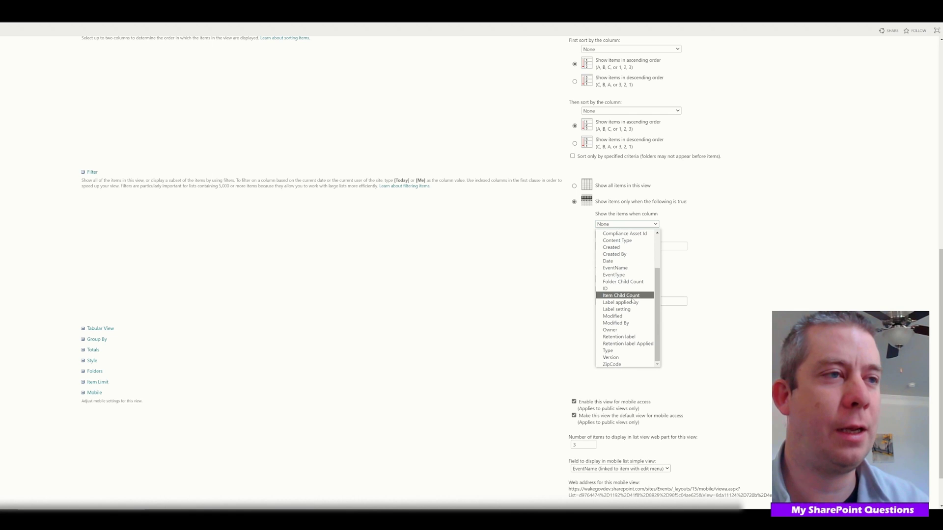
scroll(618, 285, up, 2)
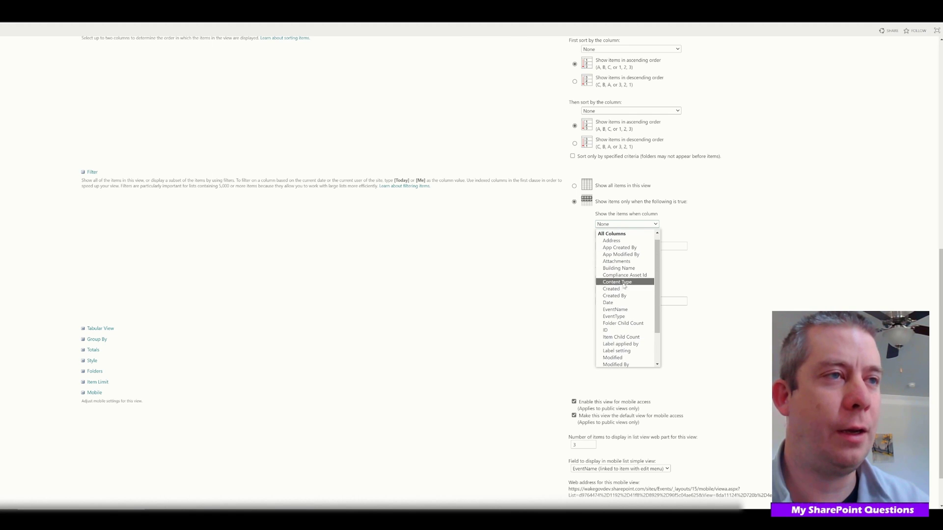
click(614, 296)
click(635, 246)
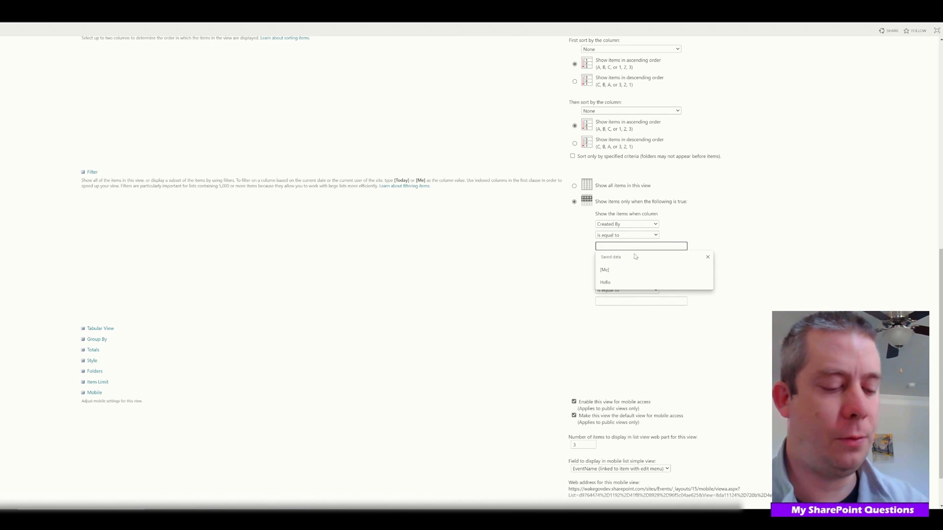
text(ThisPerson)
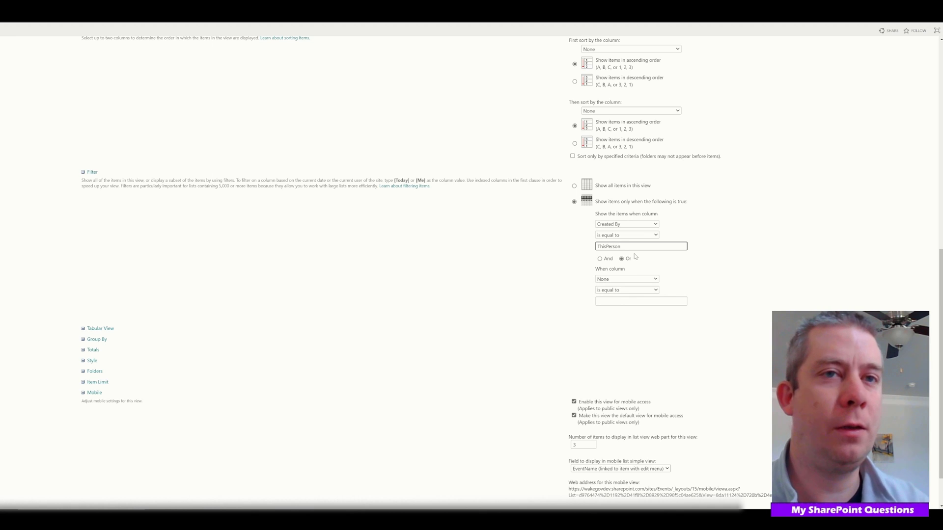
scroll(635, 256, down, 1)
key(Return)
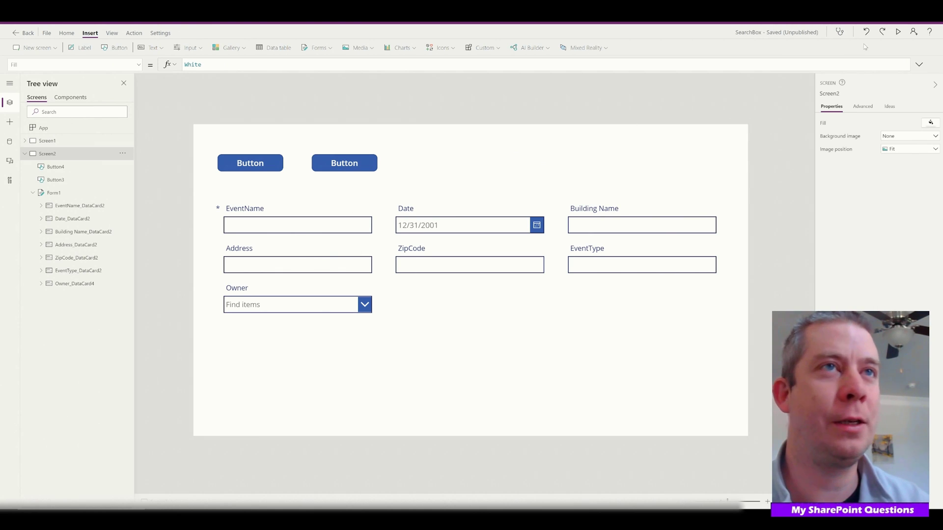
- Set the left button's OnSelect to NewForm(Form1) and its label to Buttonnew
click(241, 170)
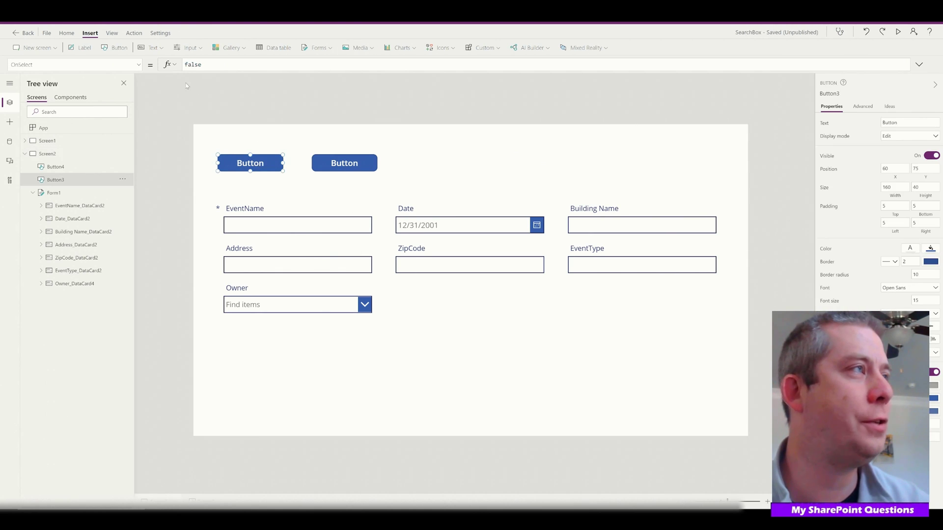
key(ctrl+a)
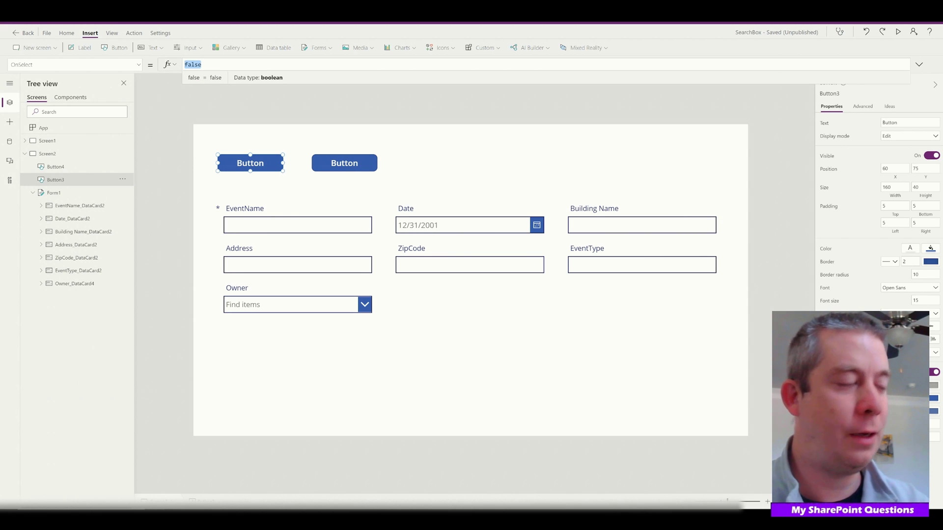
text(NewForm(Fo)
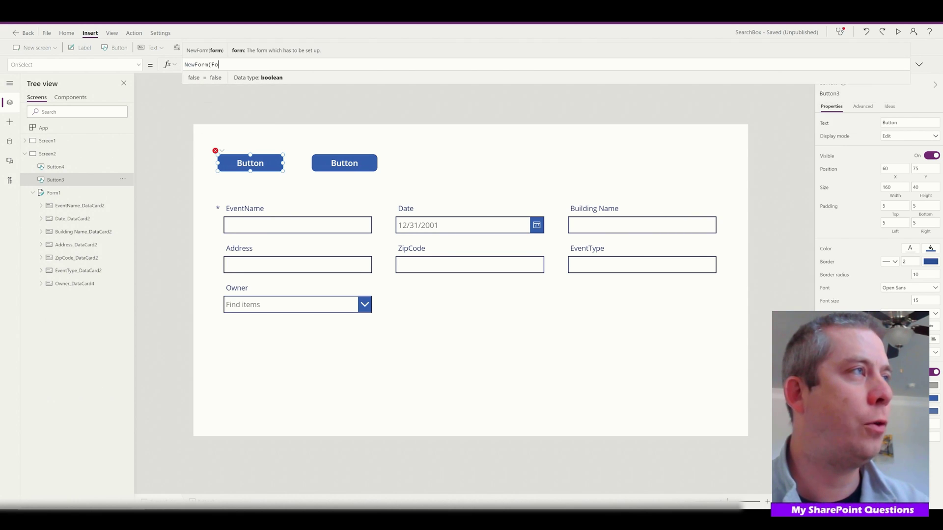
text(rm1))
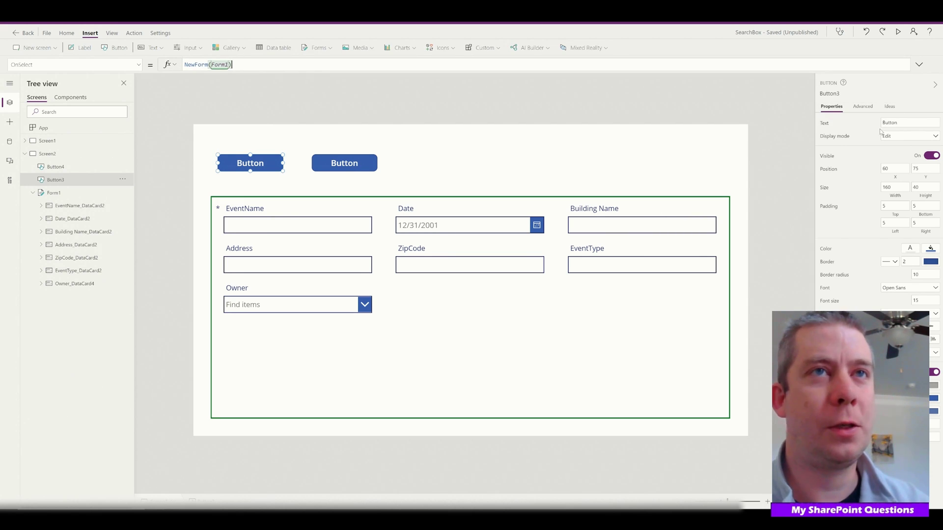
click(889, 122)
text(ew)
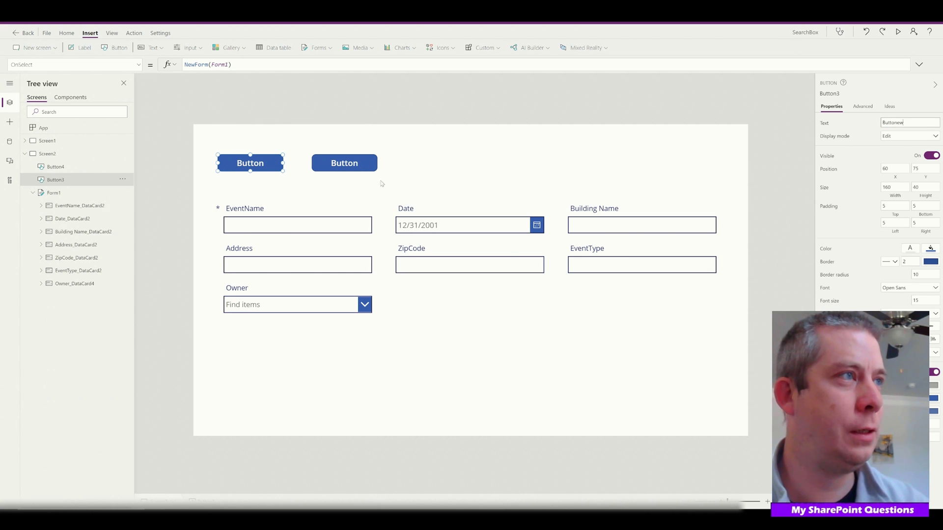
- Set the second button's OnSelect to SubmitForm(Form1) and its label to Submit
click(368, 170)
key(ctrl+a)
text(Submit)
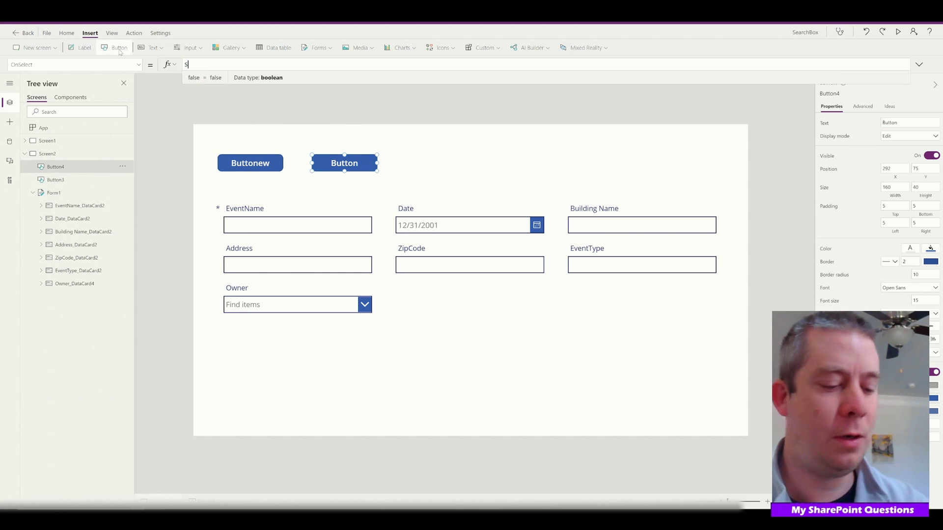
text(Form(Form1)
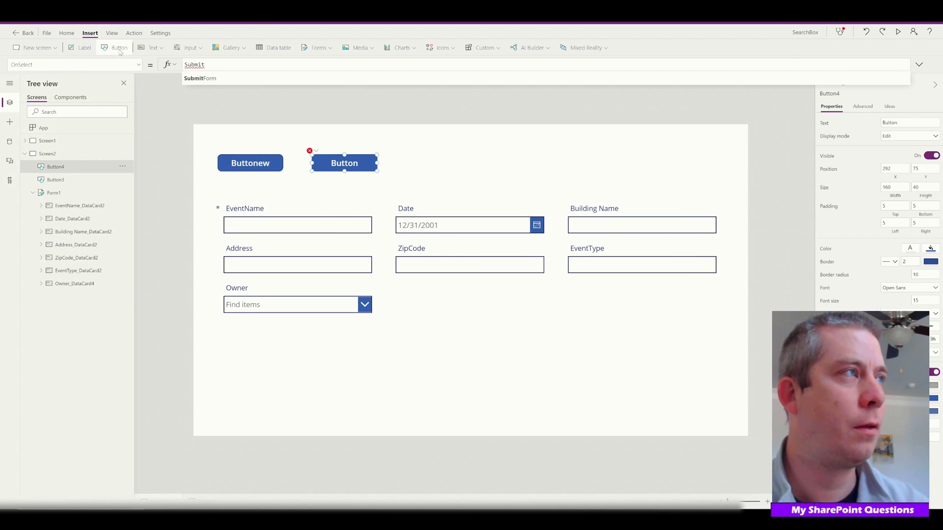
text())
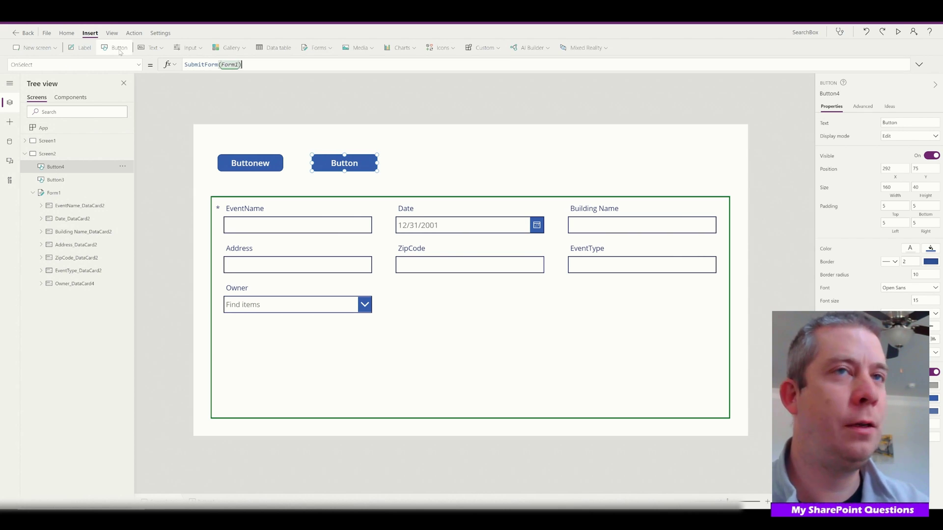
double_click(890, 123)
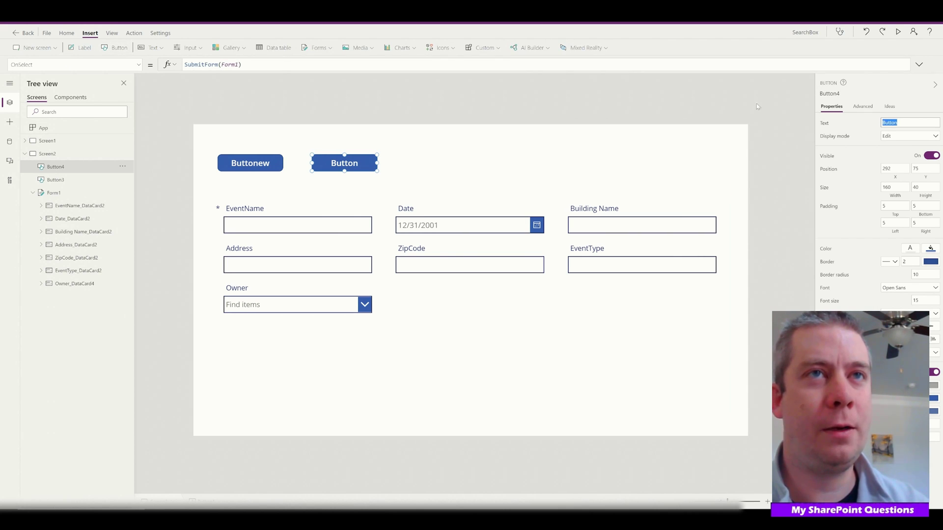
text(Submit)
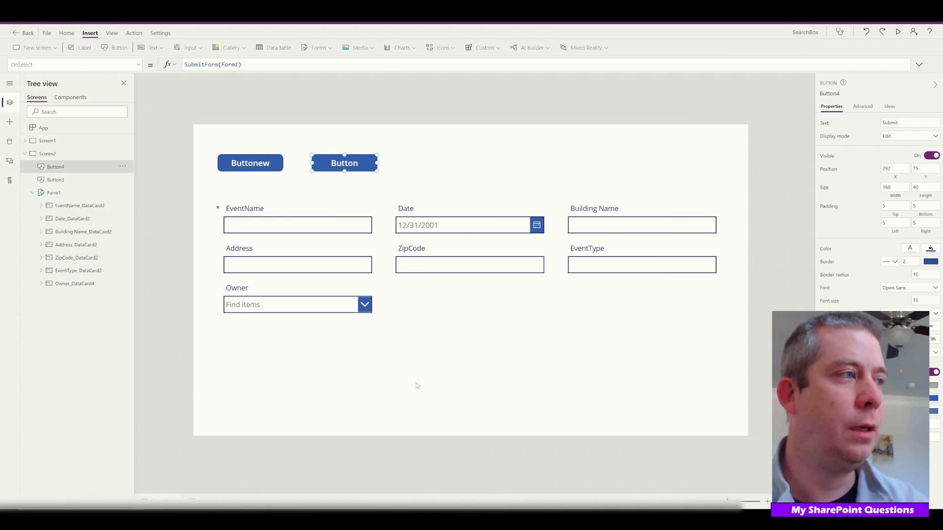
- Test the new-form button in preview, then relabel it New
click(898, 31)
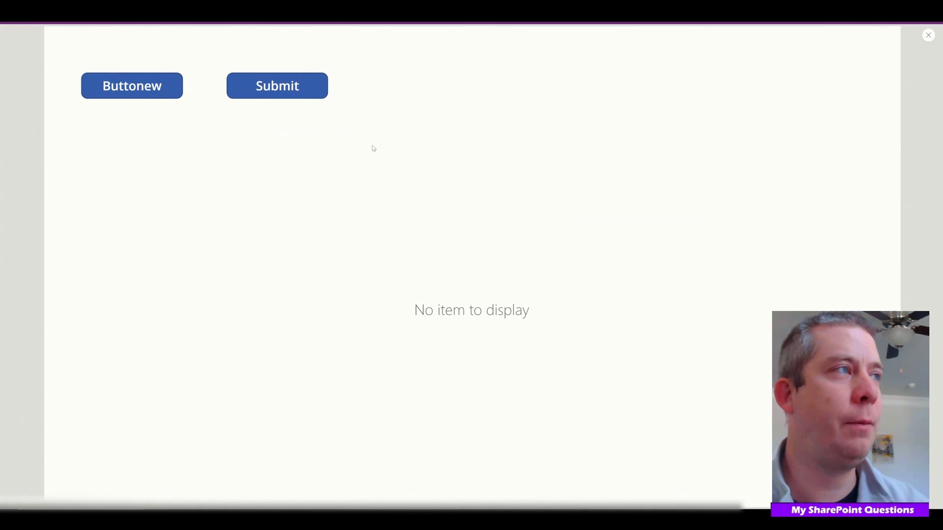
click(132, 86)
click(928, 36)
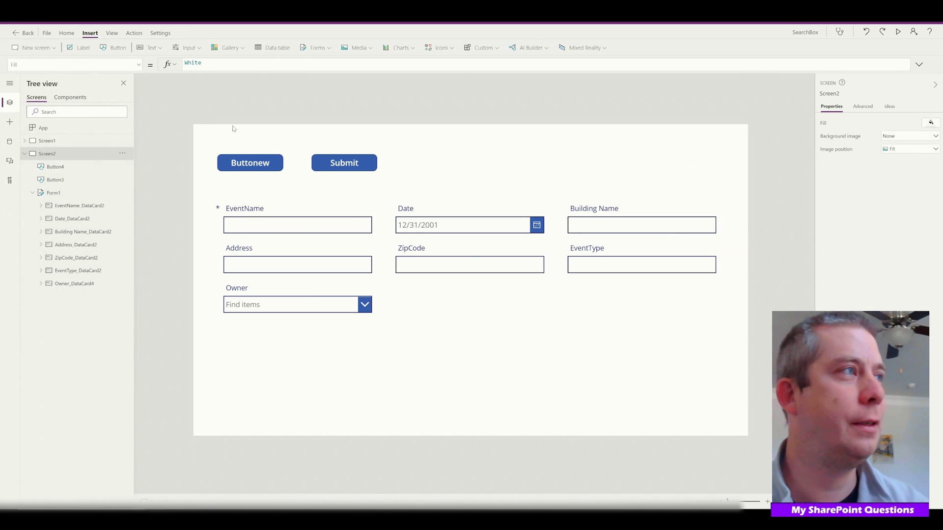
click(250, 163)
drag(899, 122, 869, 124)
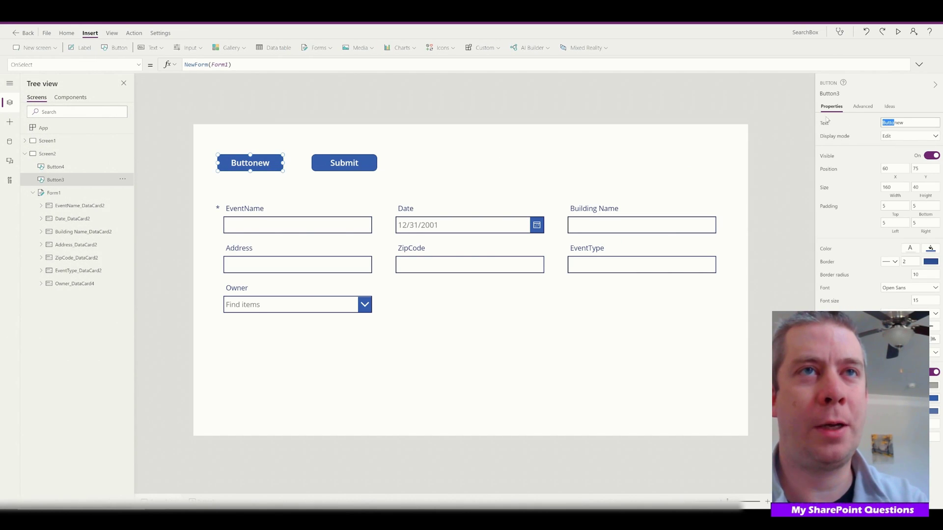
key(BackSpace)
text(N)
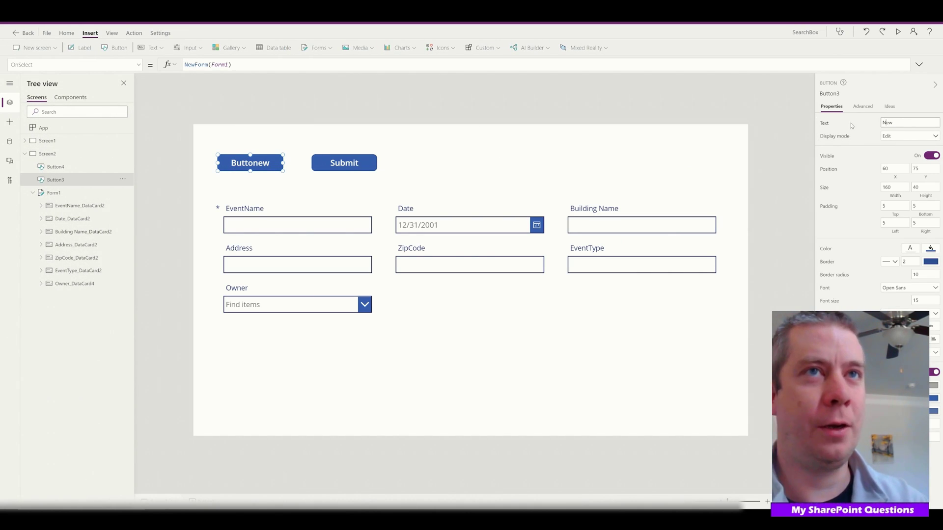
click(695, 191)
- In preview, submit a new event named 'ThisisaNewEorm' to the list
click(899, 32)
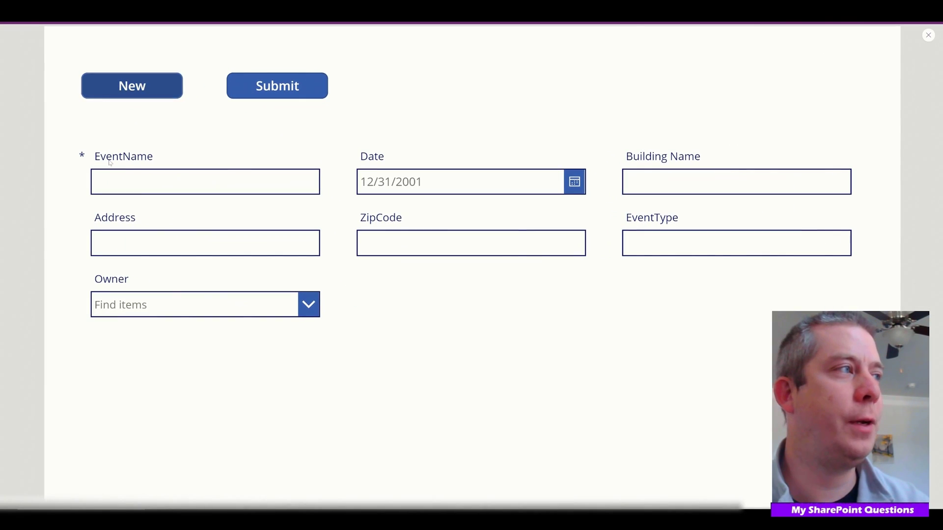
click(188, 173)
text(Thisi)
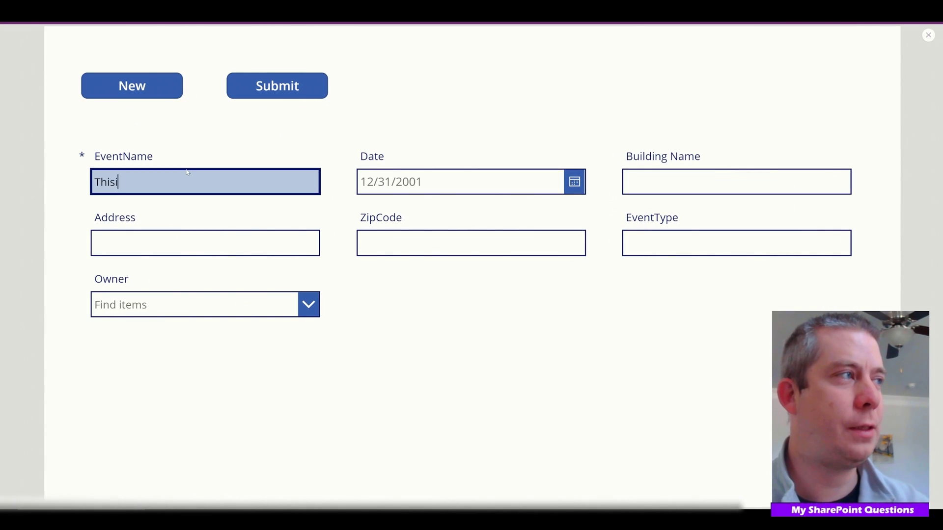
text(saNewEorm)
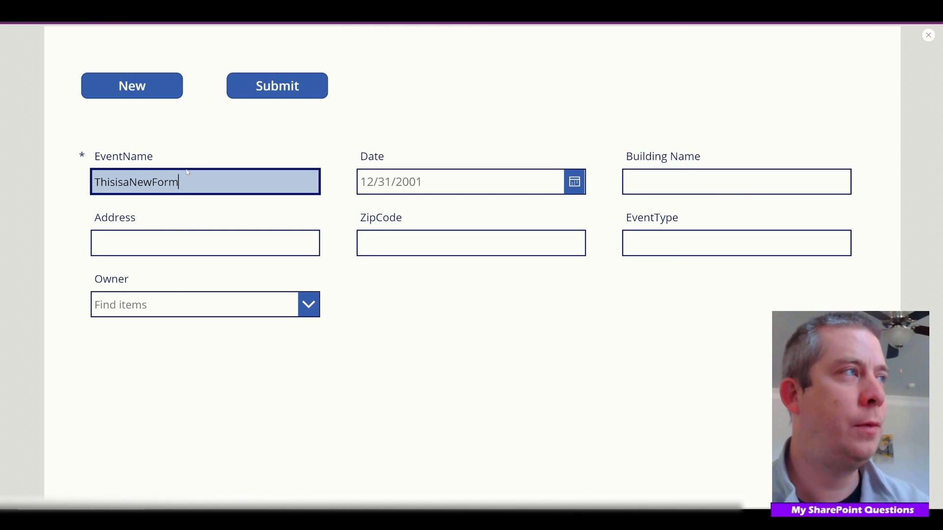
click(268, 96)
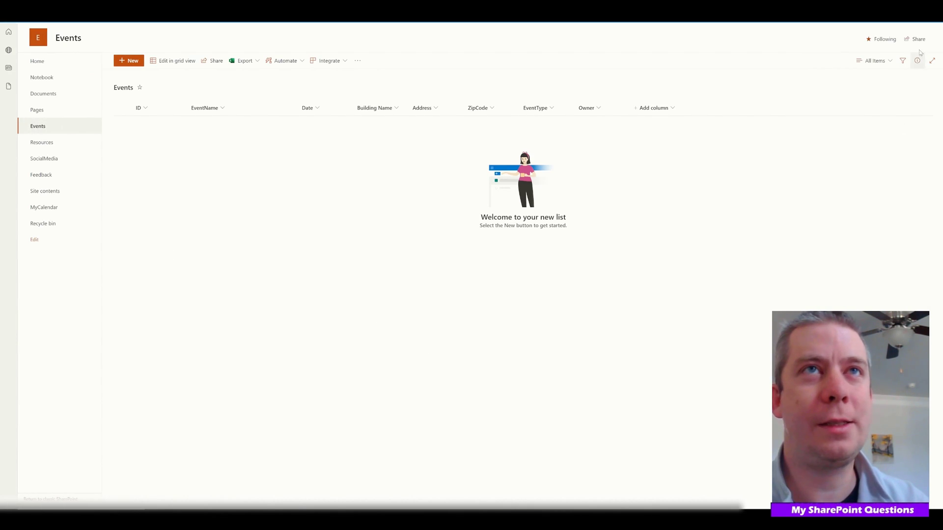
- Open the Events list settings and edit the All Items view
click(900, 22)
click(844, 91)
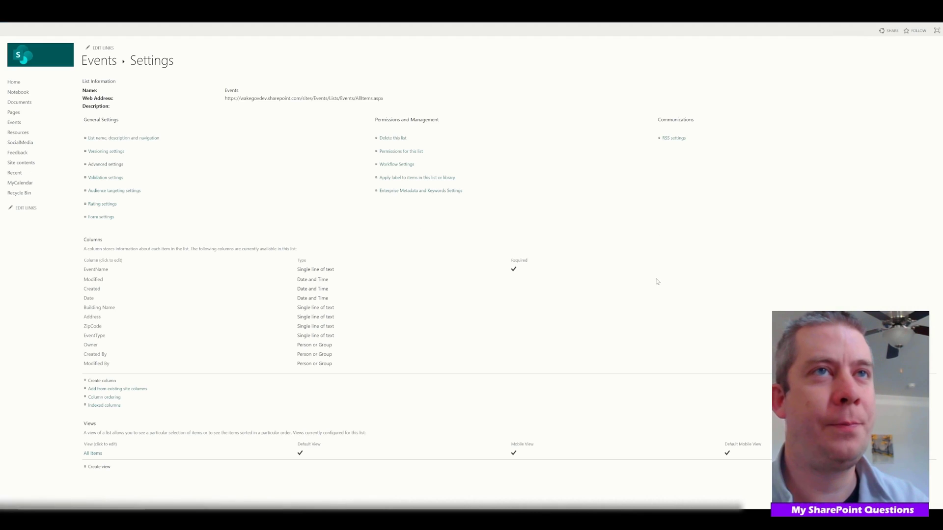
click(93, 453)
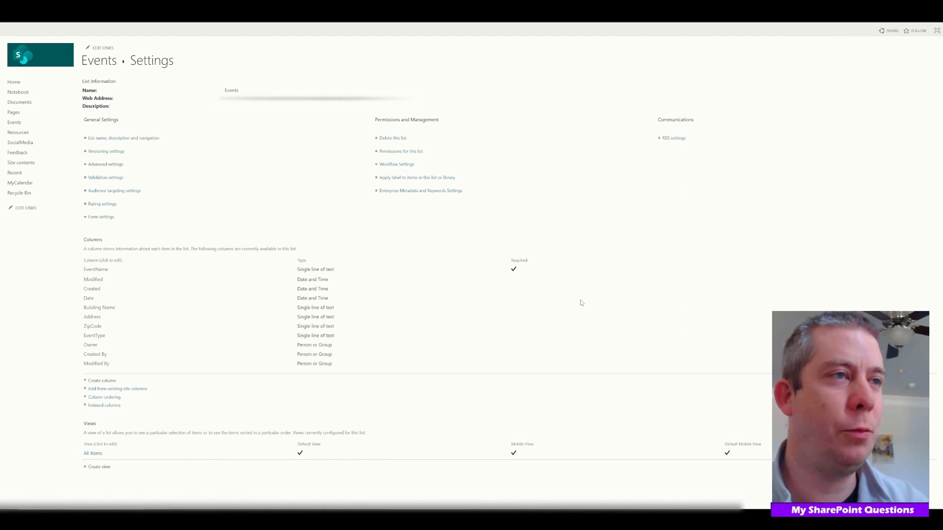
scroll(578, 302, down, 5)
scroll(578, 302, down, 5)
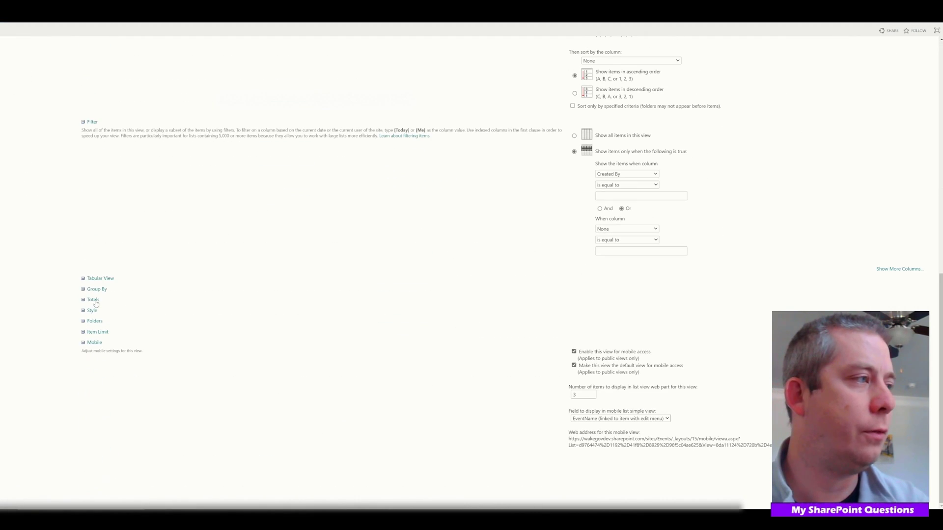
- Set the All Items view filter to 'Show all items in this view' and save
scroll(619, 202, up, 1)
click(614, 207)
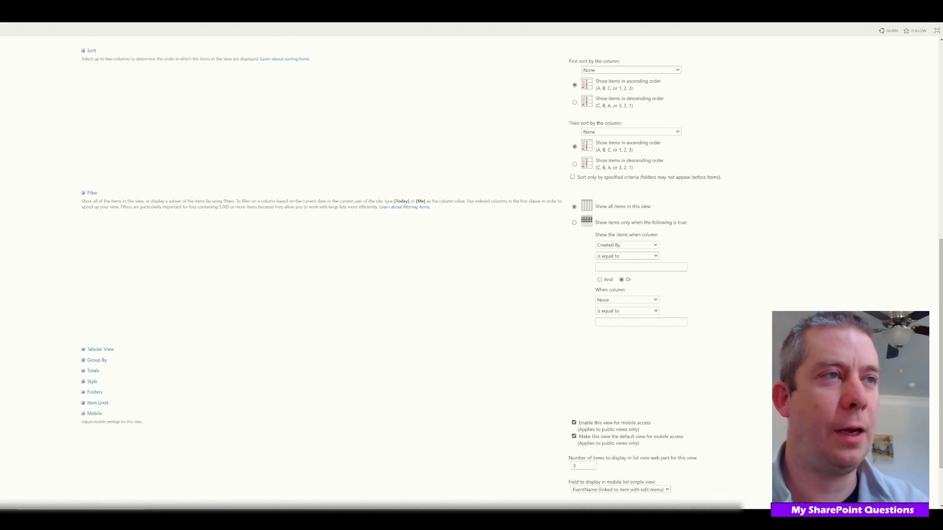
scroll(614, 207, down, 1)
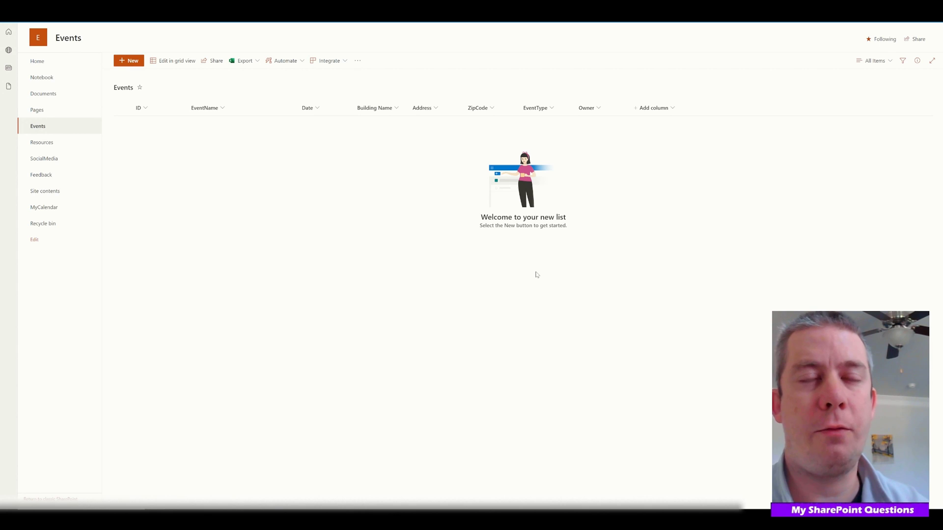
click(875, 60)
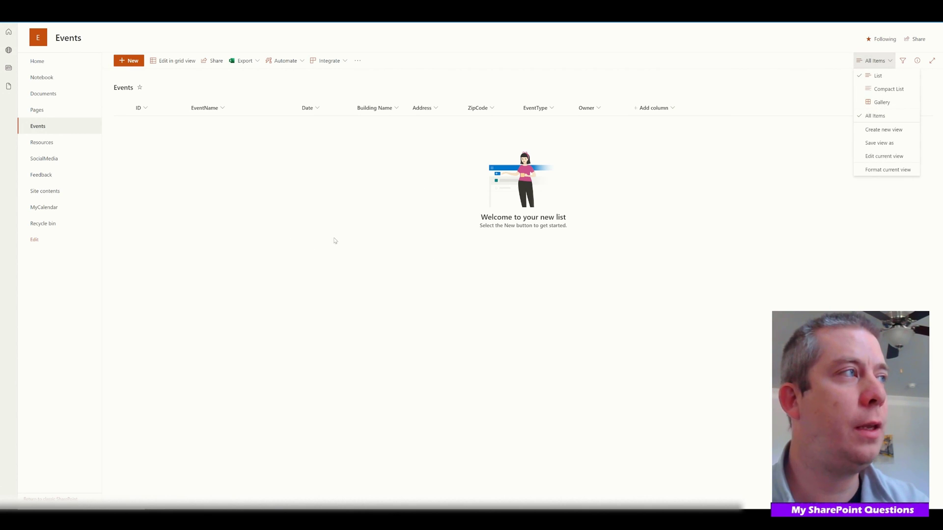
click(373, 266)
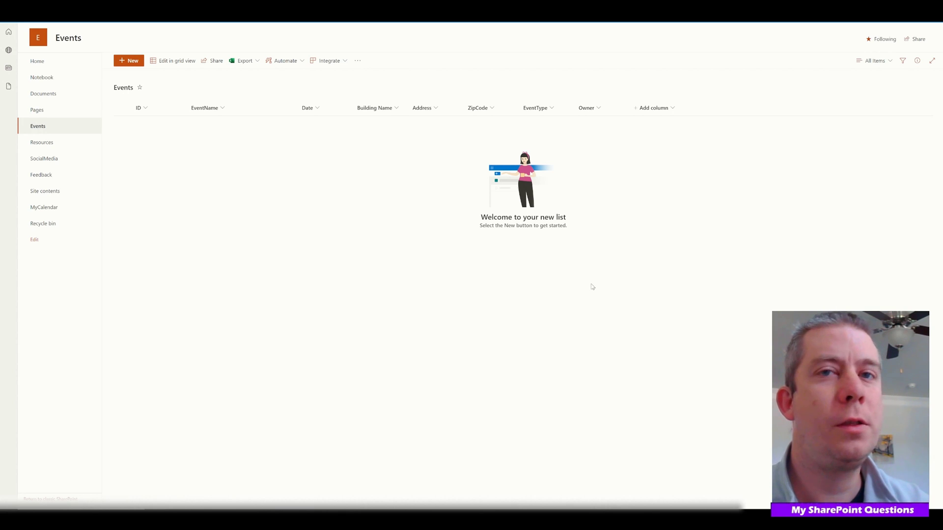
click(124, 62)
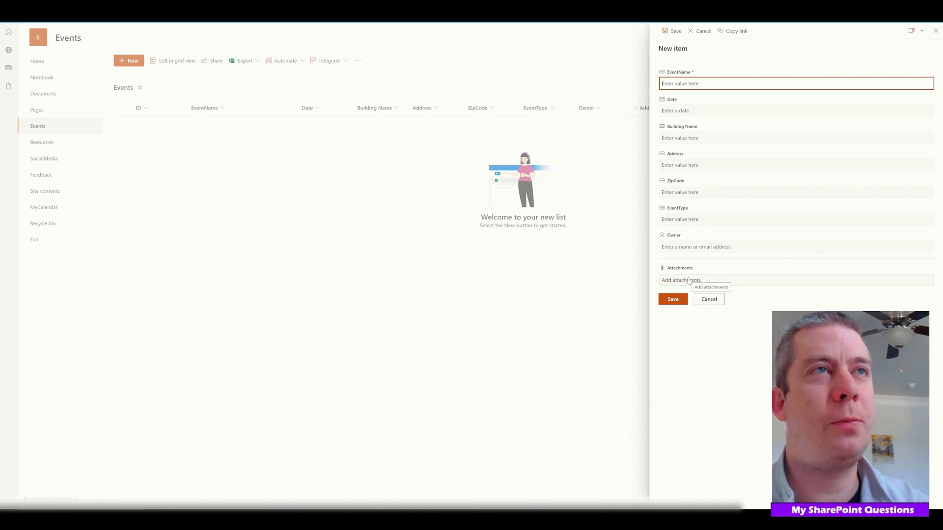
click(702, 300)
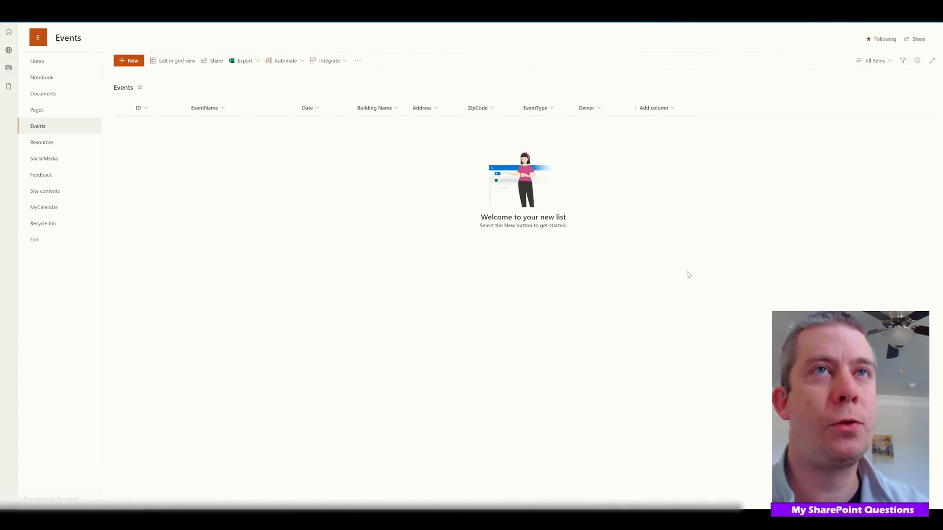
- Open the Events list's Advanced settings to enable content type management
click(897, 26)
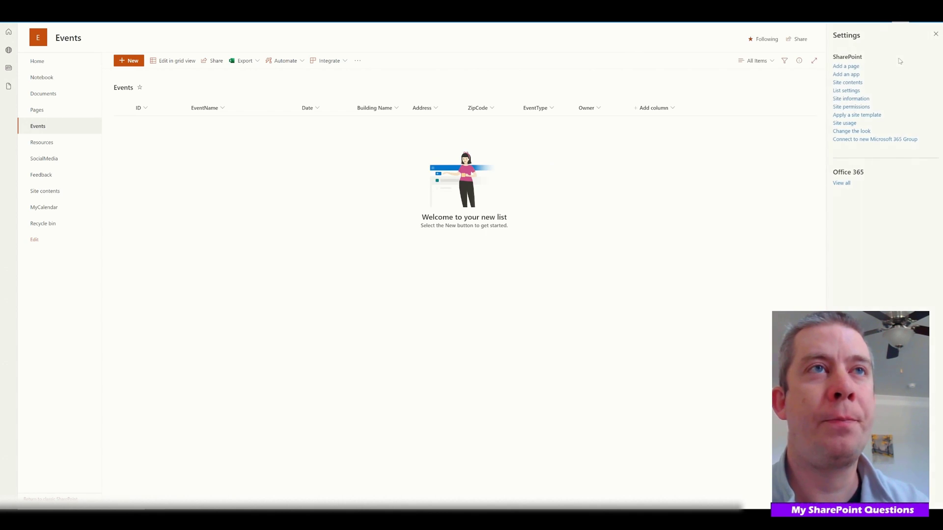
click(844, 91)
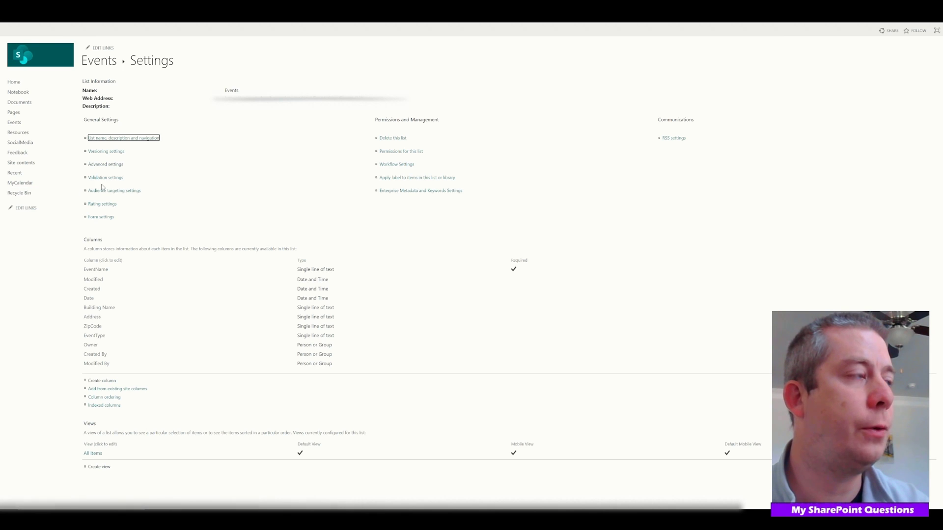
click(108, 166)
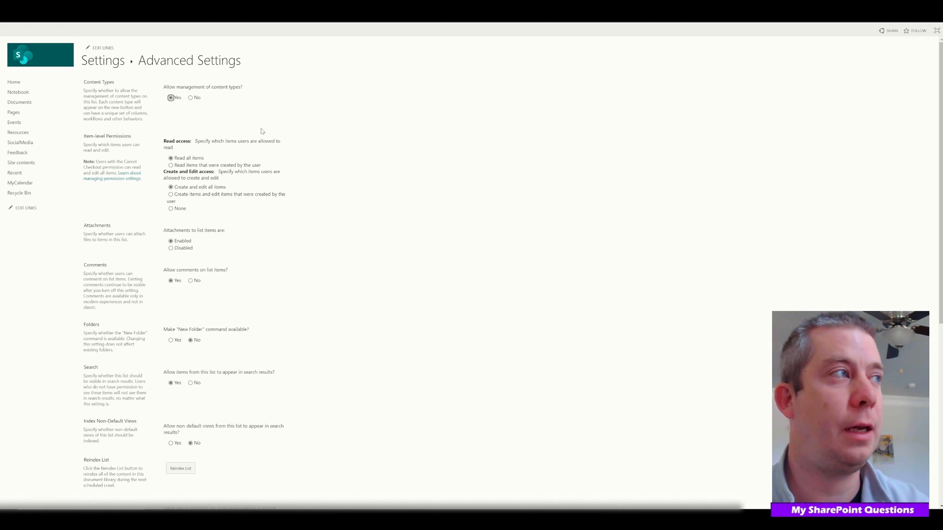
scroll(171, 98, down, 6)
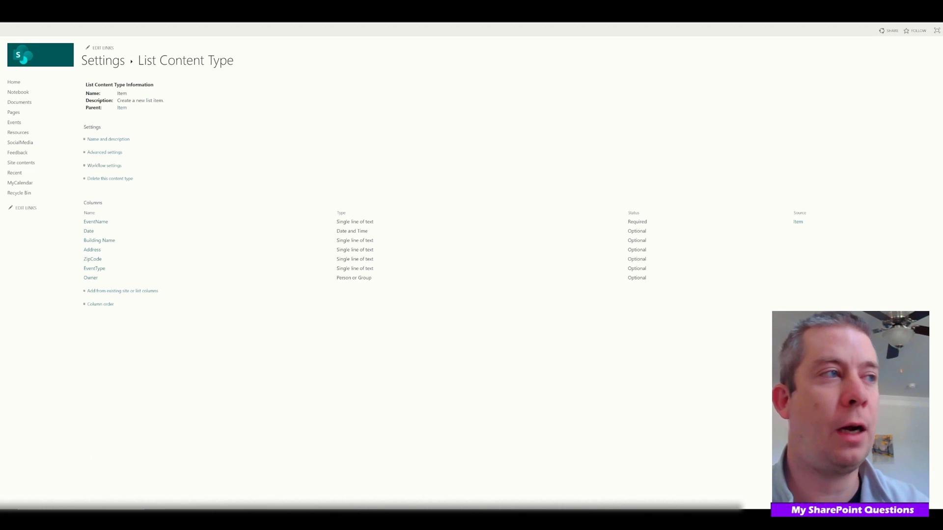
- Set the EventName, Date and Building Name columns to Hidden from forms
click(96, 222)
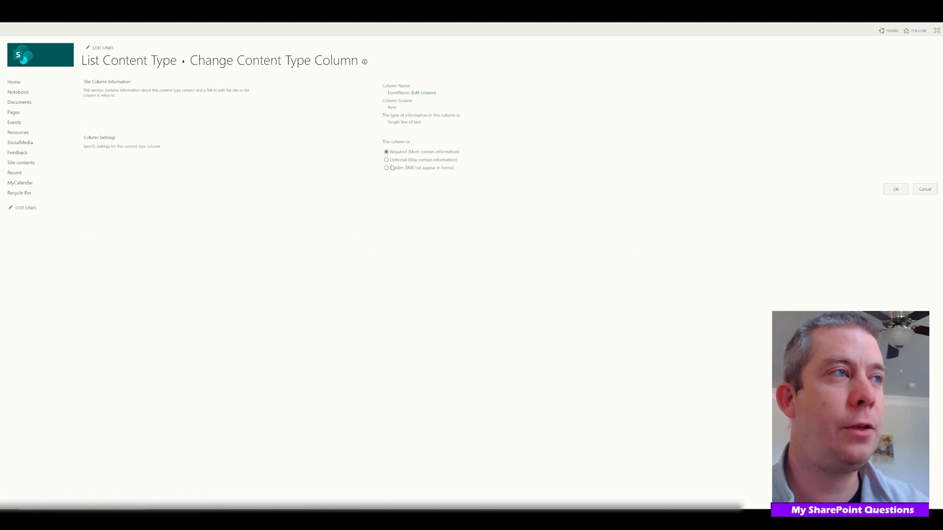
click(896, 189)
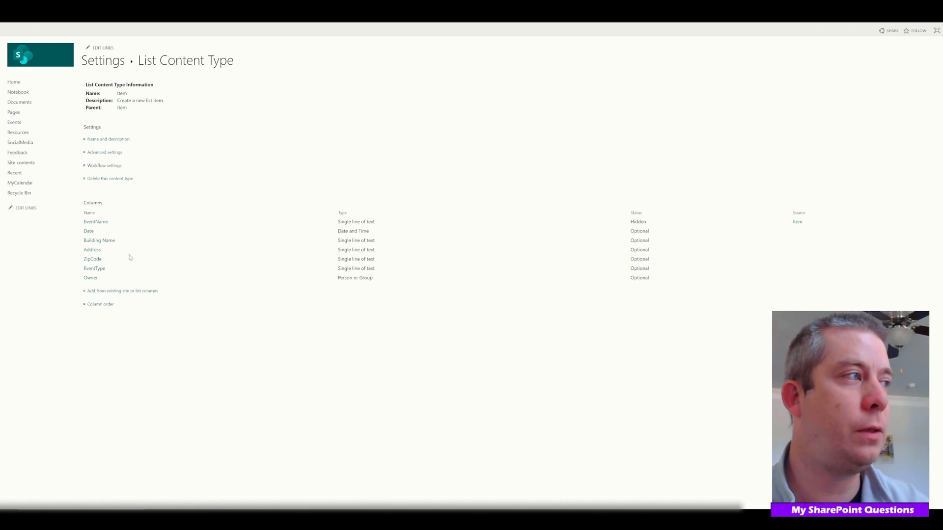
click(89, 232)
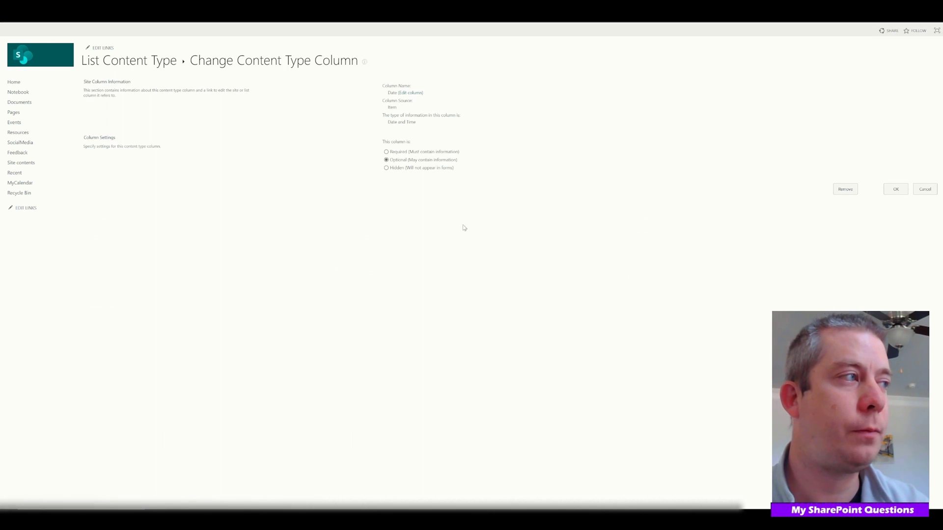
click(413, 168)
click(895, 189)
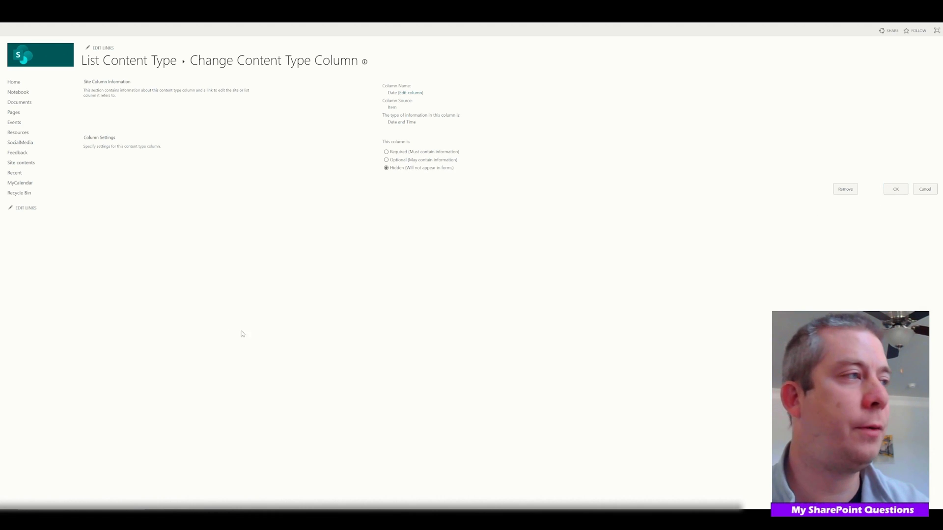
click(99, 240)
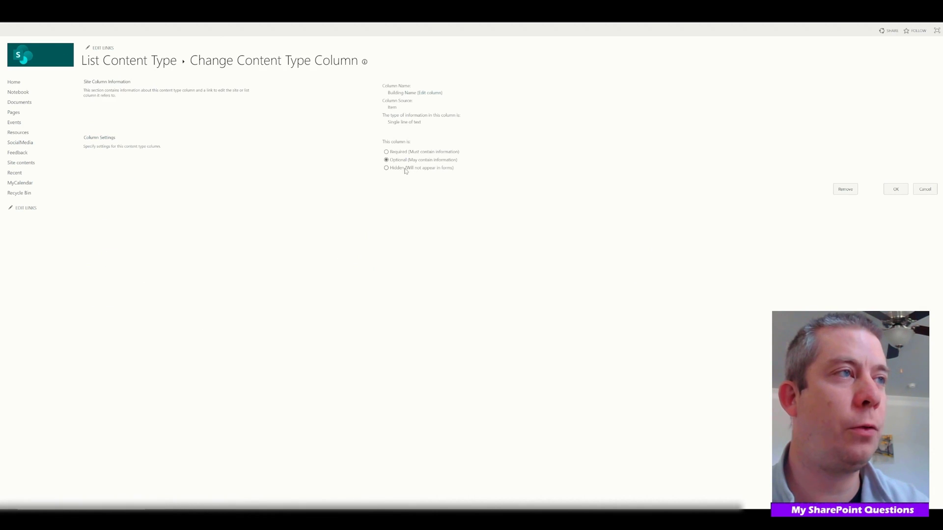
click(896, 189)
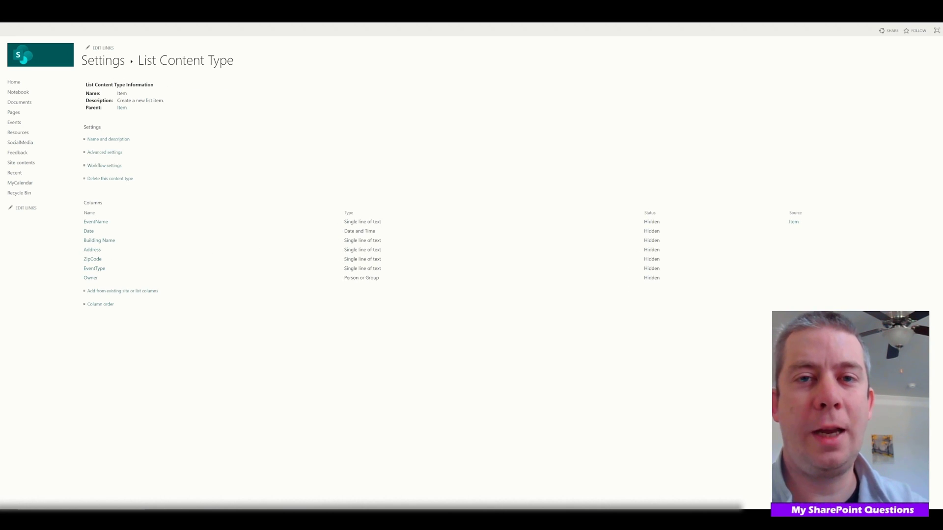
double_click(645, 222)
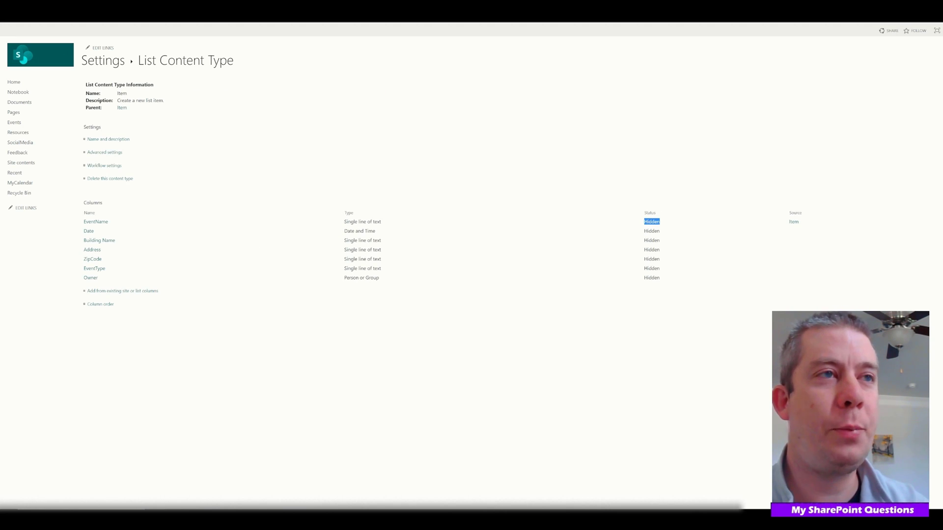
click(643, 241)
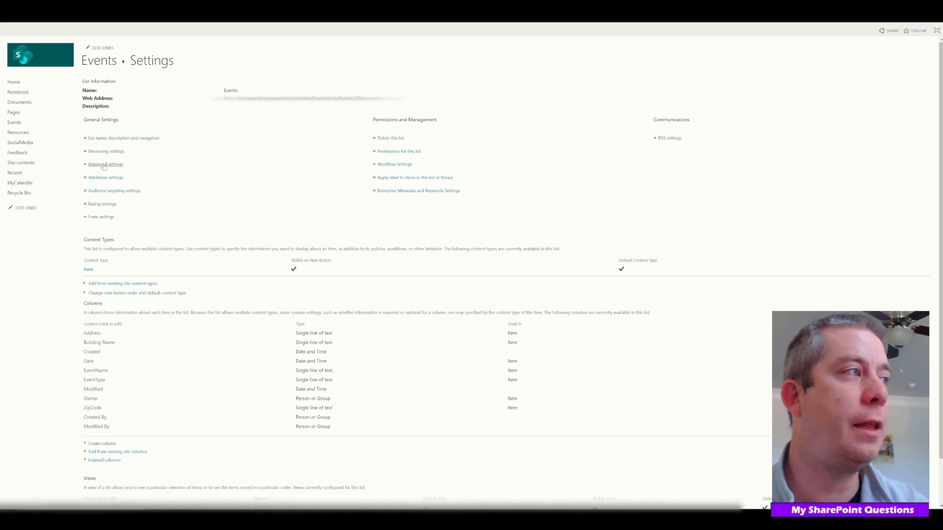
- Set content type management to No, then confirm New item shows only attachments
click(105, 164)
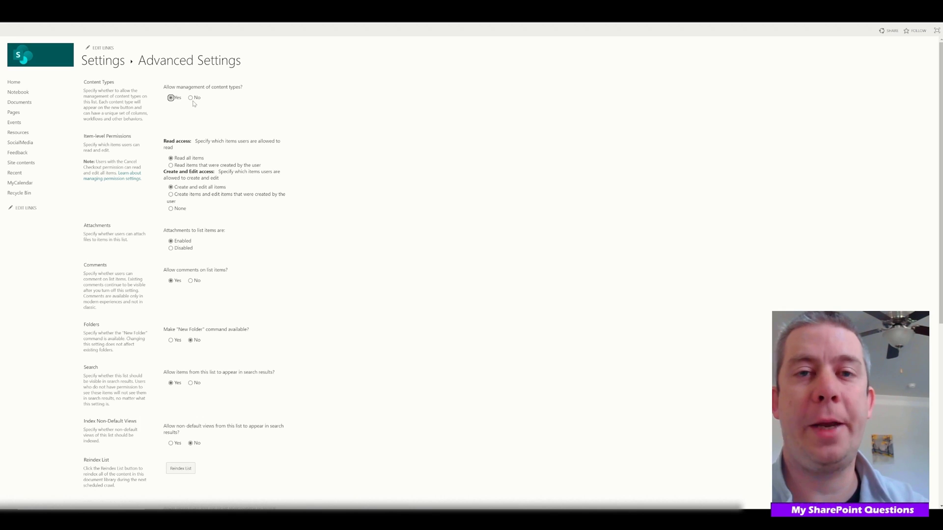
drag(194, 104, 197, 97)
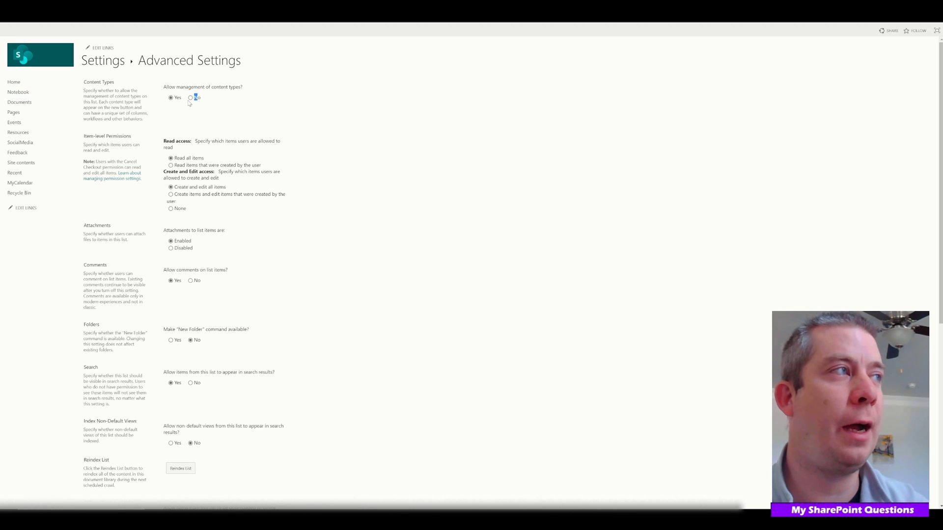
scroll(673, 246, down, 6)
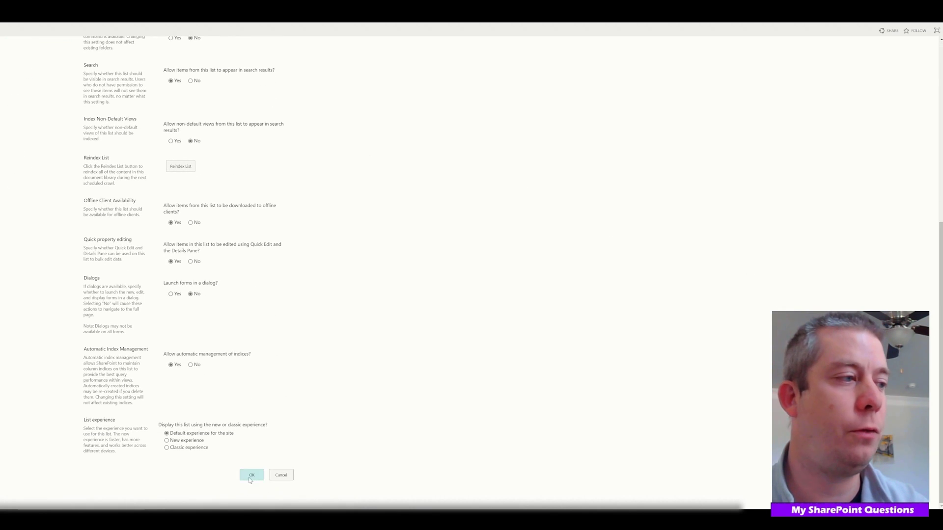
click(96, 64)
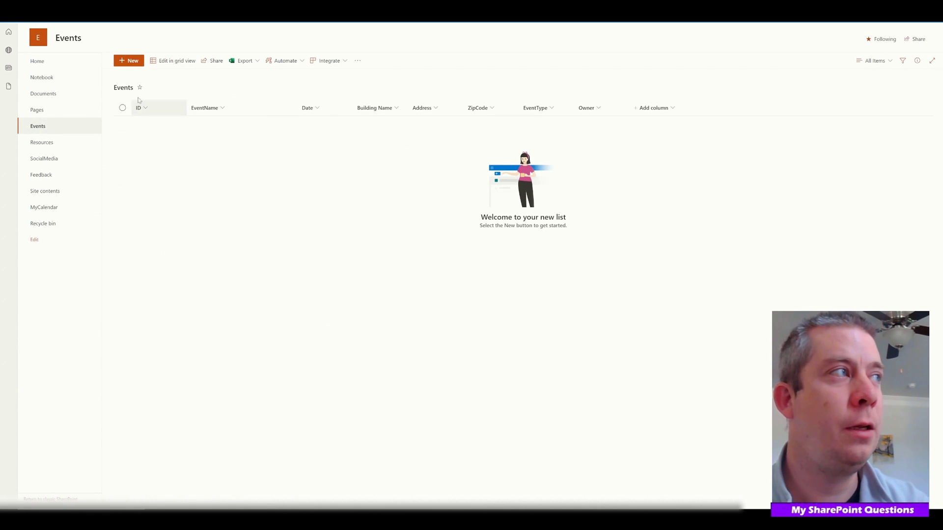
click(132, 62)
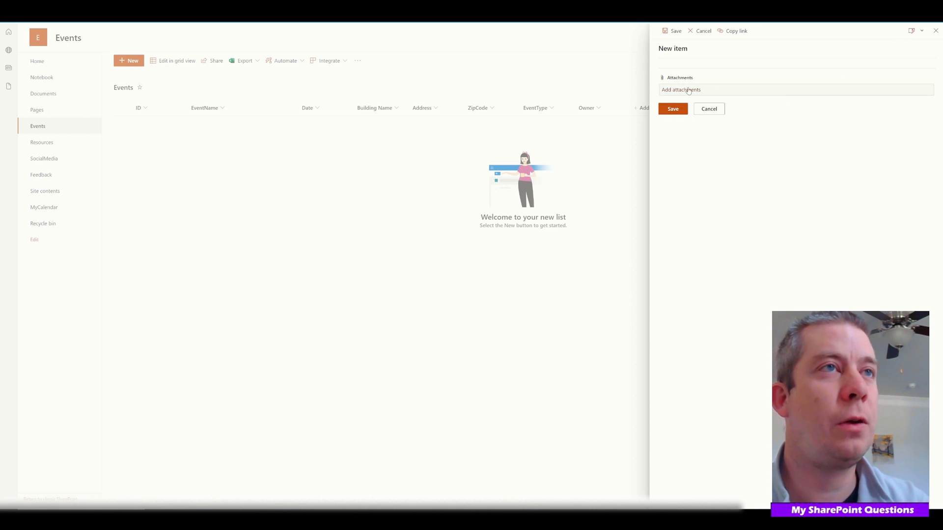
click(936, 31)
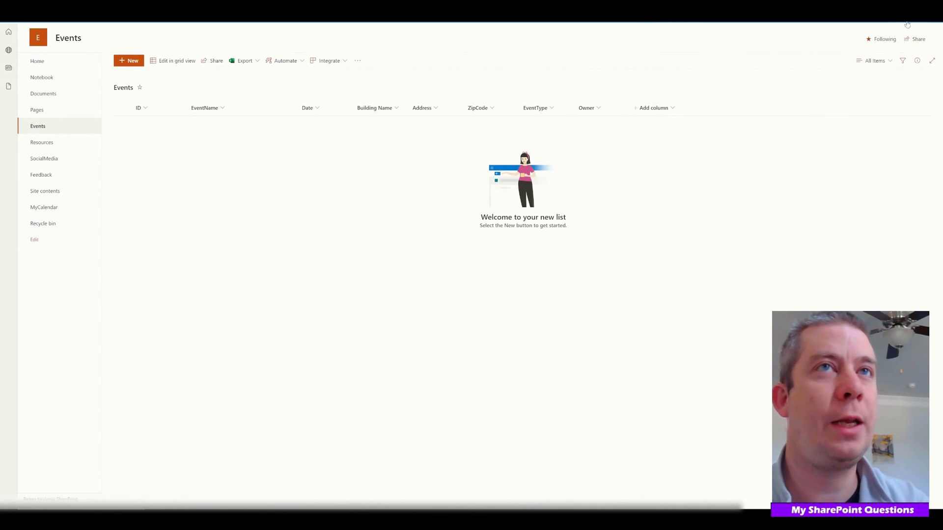
- Set Attachments to Disabled in the Events list's Advanced settings and reopen New item
click(842, 91)
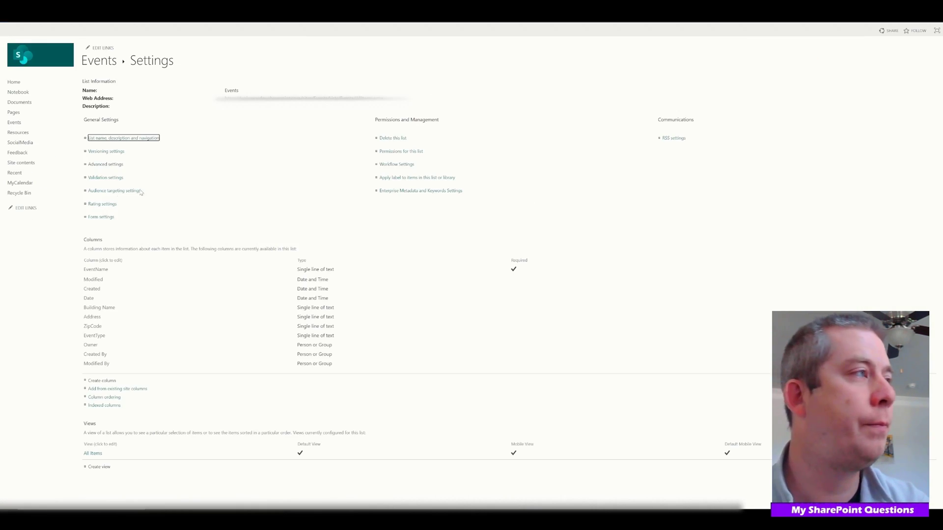
click(105, 164)
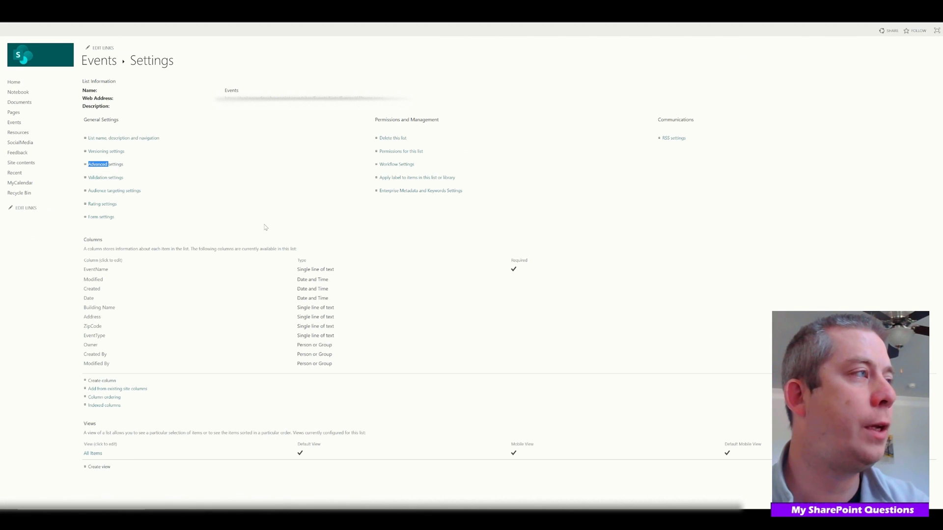
scroll(241, 266, down, 5)
scroll(241, 267, down, 3)
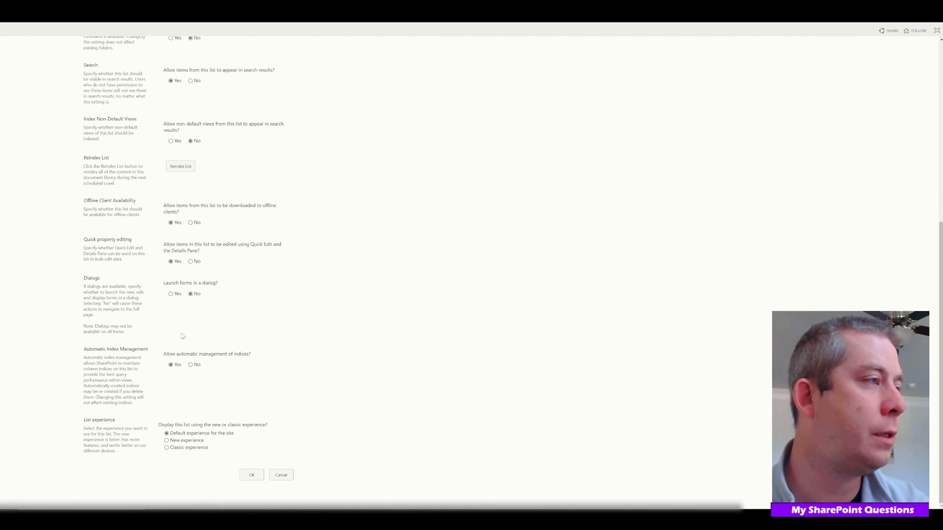
scroll(210, 257, up, 4)
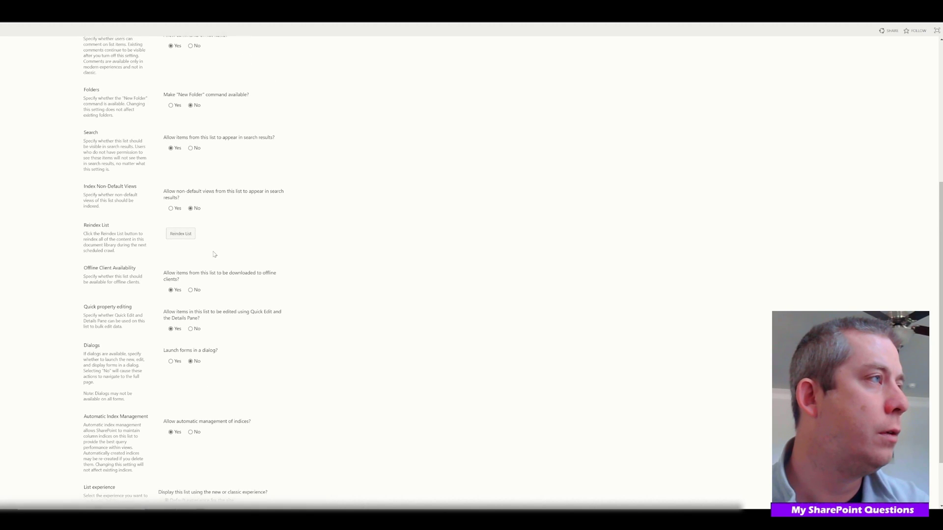
scroll(195, 235, up, 3)
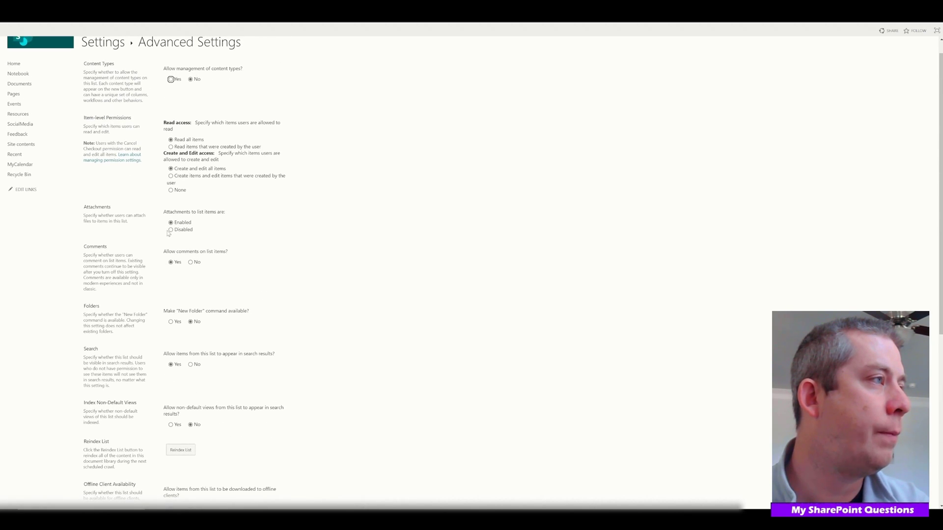
click(171, 230)
scroll(342, 259, down, 6)
click(251, 474)
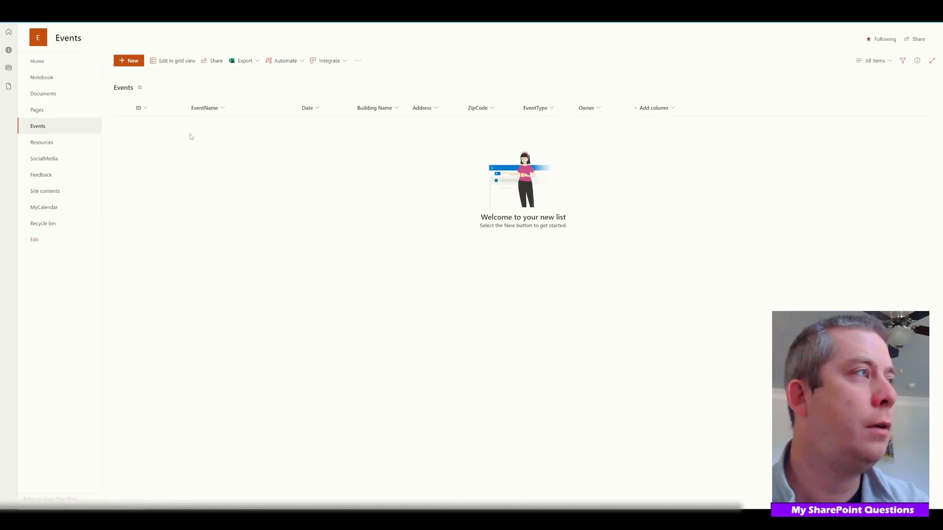
click(129, 60)
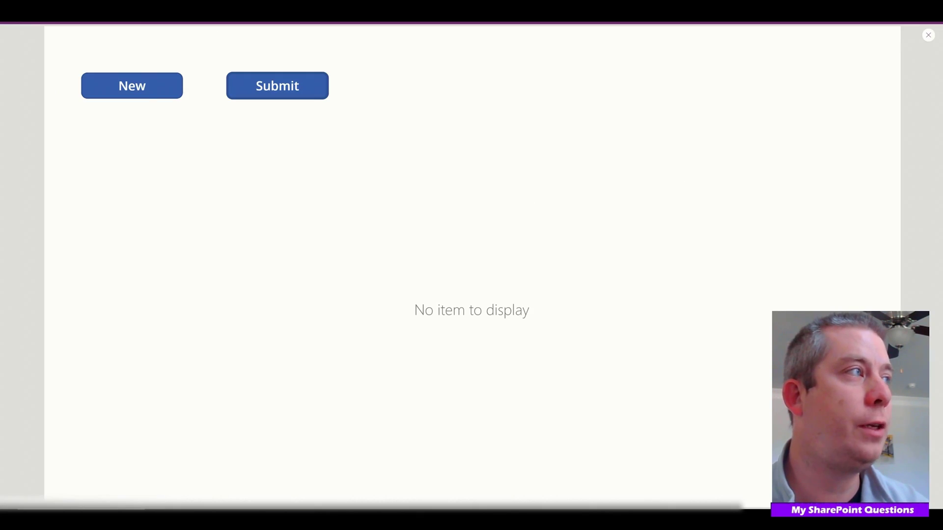
- Run the app in preview starting from Screen1, the events gallery screen
click(929, 35)
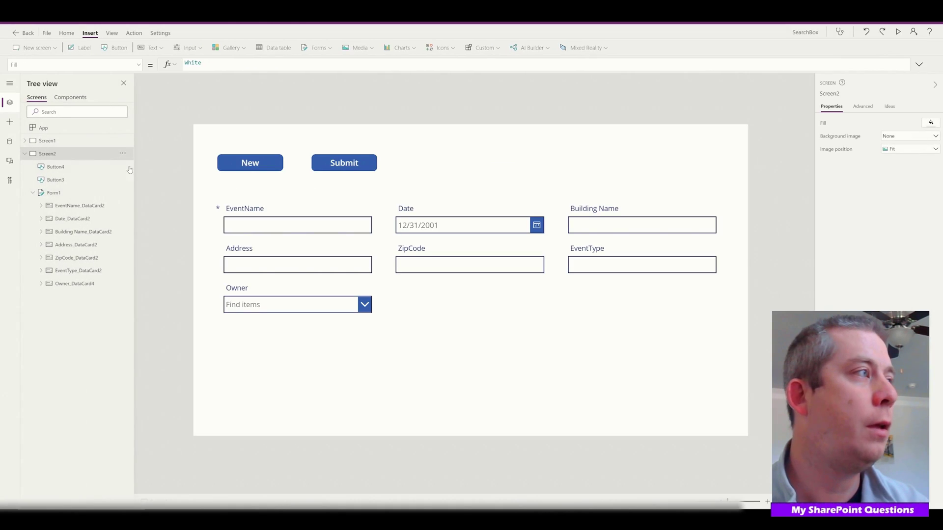
click(46, 143)
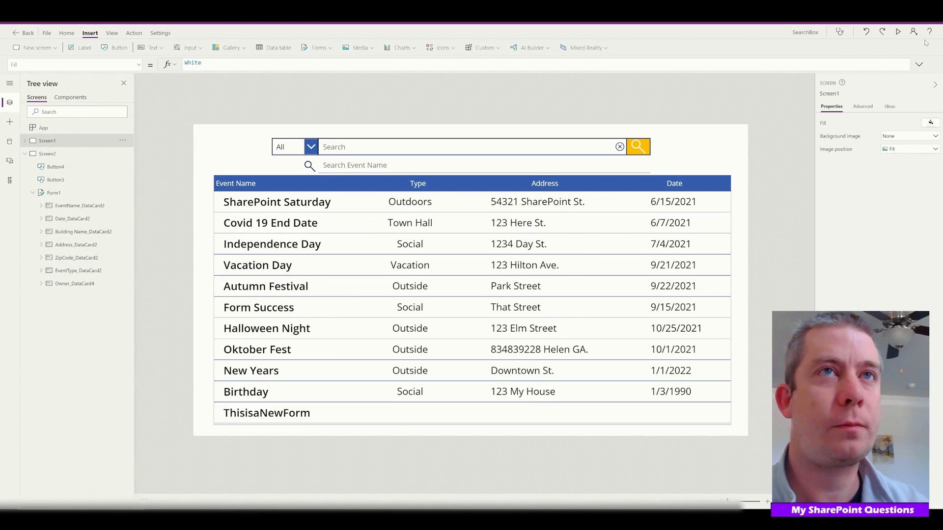
click(897, 32)
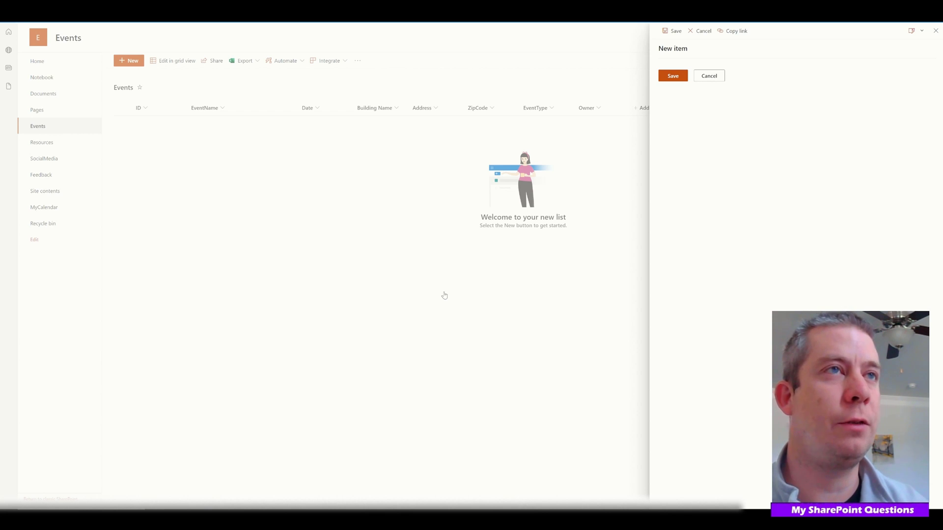
- Cancel the empty New item form to return to the blank Events list
click(709, 77)
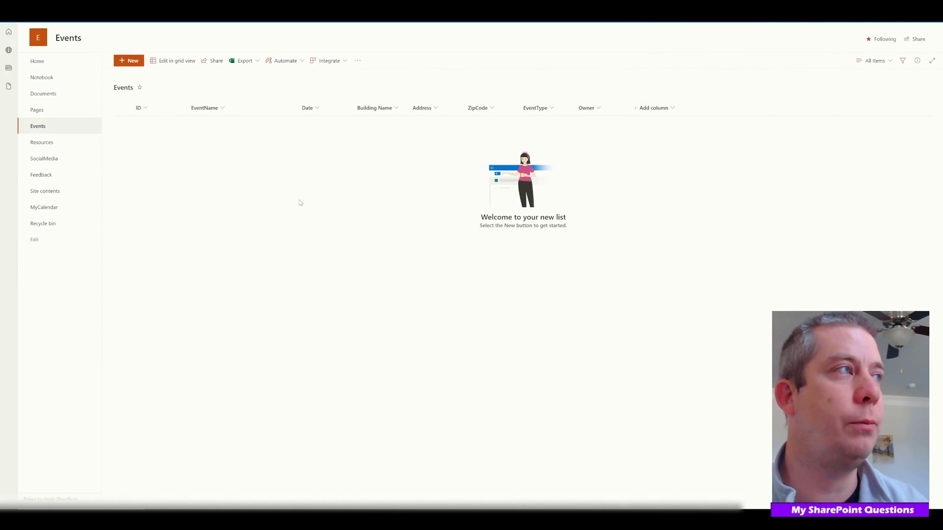
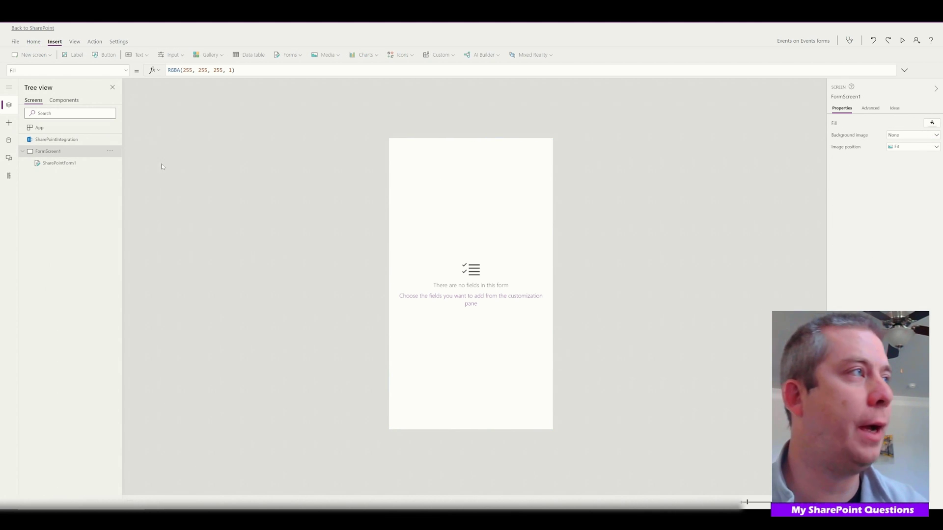
- Insert an HTML text control into the form and enlarge it
click(138, 55)
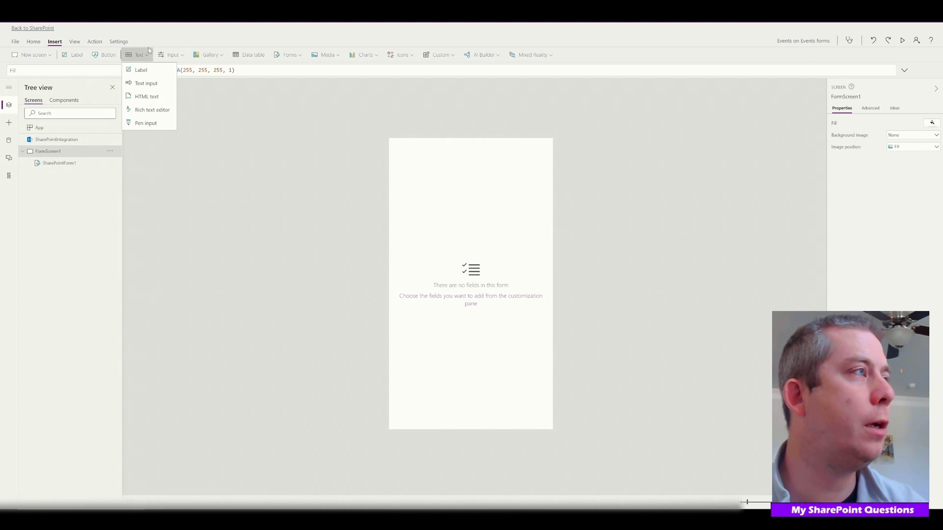
click(147, 97)
drag(477, 167, 540, 212)
- Set its HtmlText to an <a href> link to the app reading 'Go To Power App', then preview
key(ctrl+a)
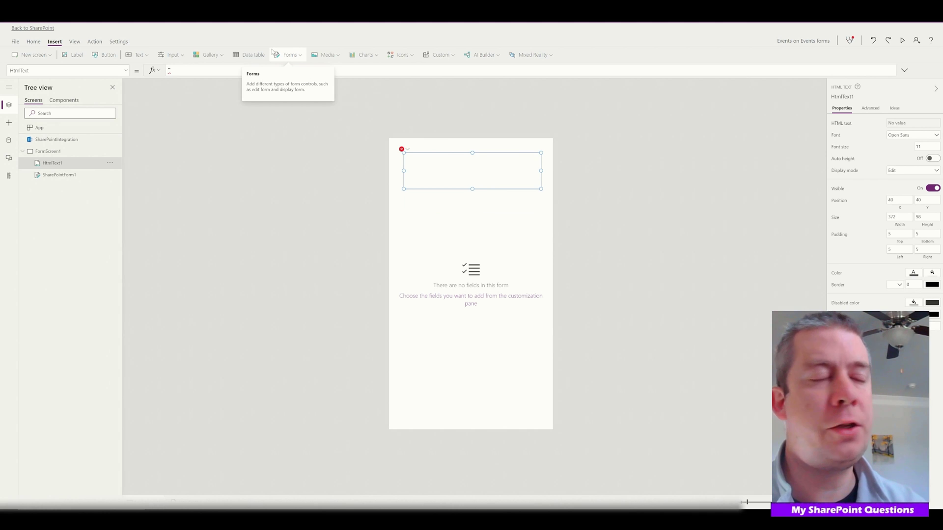
text(<a href=)
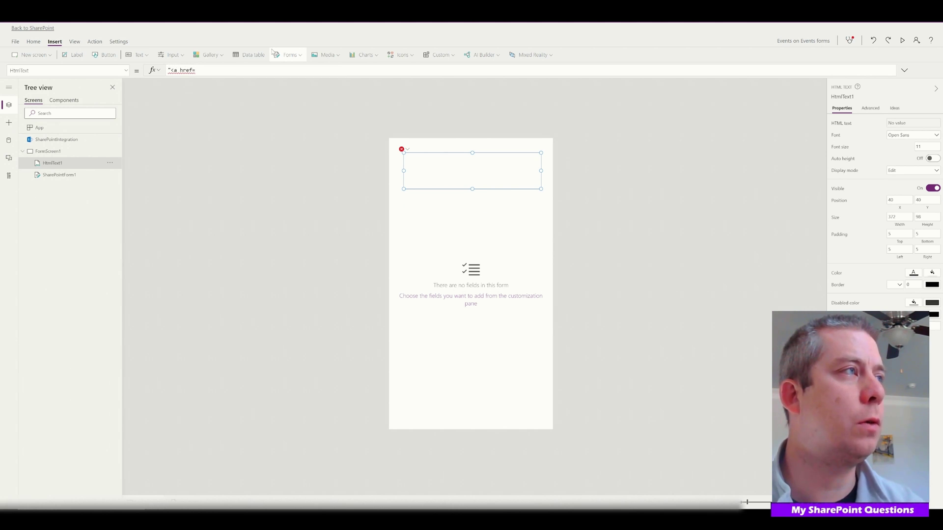
text(")
text(https://apps.powerapps.com/play/41842975-fe36-4e49-a6eb-1c87054e33f5?tenantId=a339f8ea-3af4-4161-82fe-80ca4d846d4a)
text(")
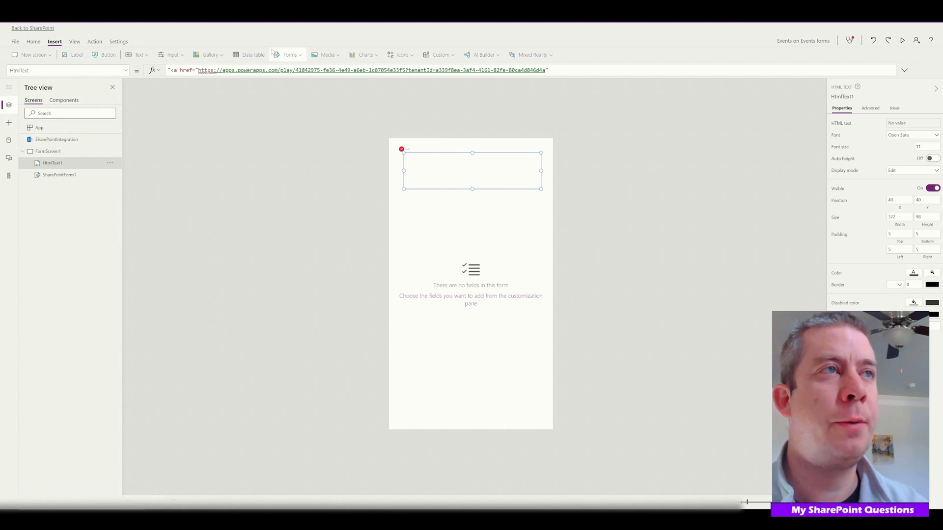
text( > )
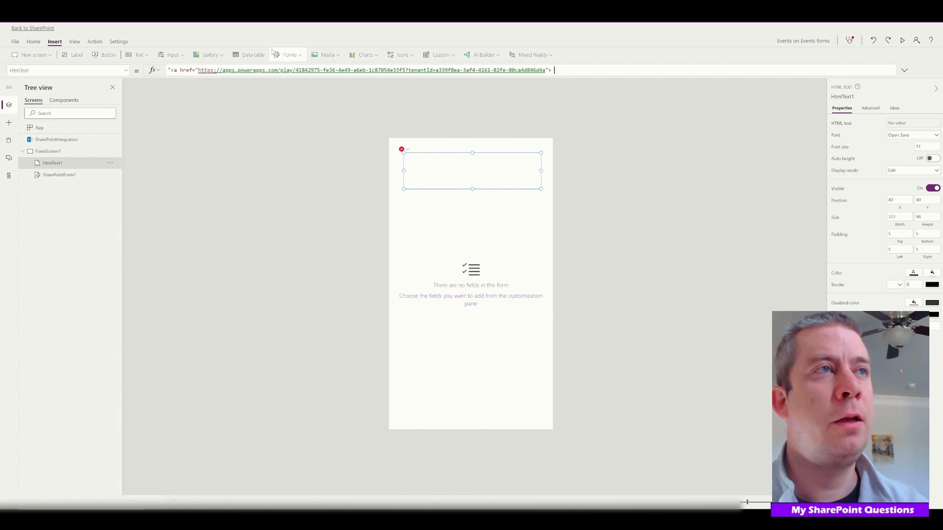
text(Go To Our P)
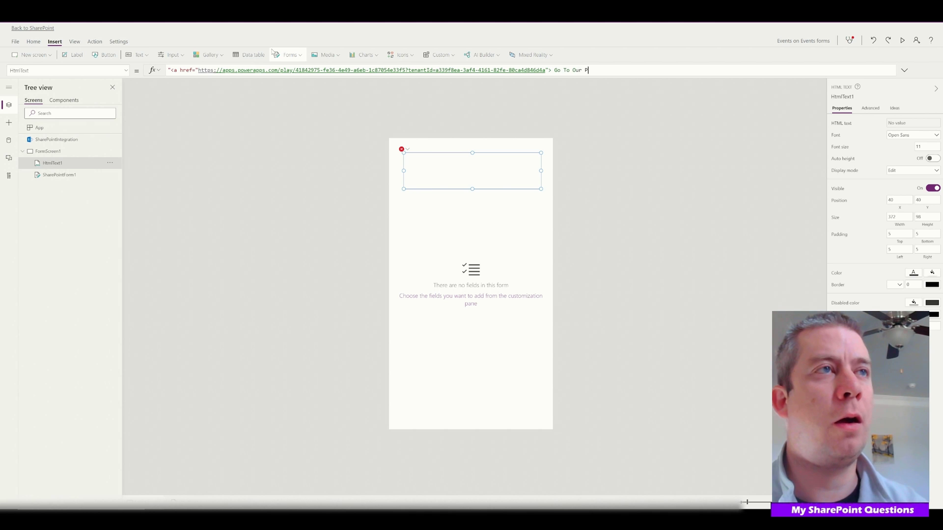
key(BackSpace)
key(BackSpace)
key(BackSpace)
key(BackSpace)
key(BackSpace)
text(Power App )
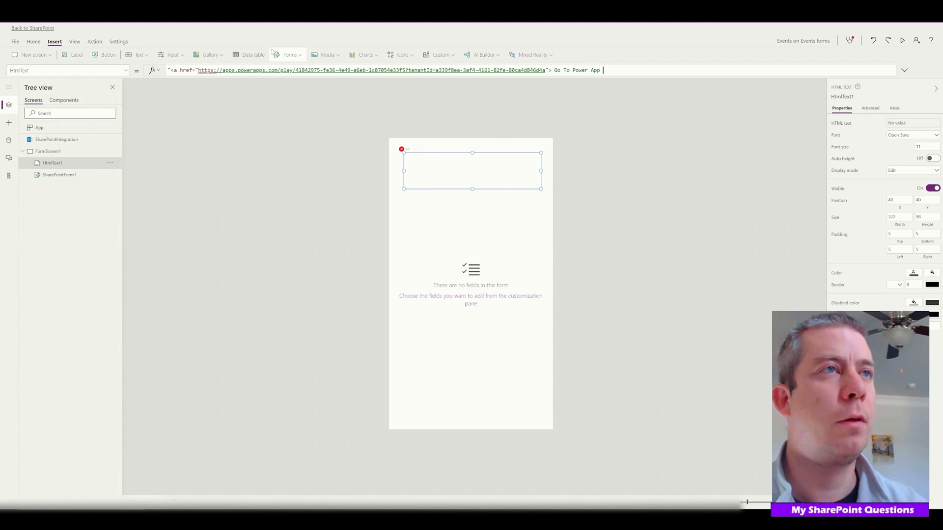
text(</a>)
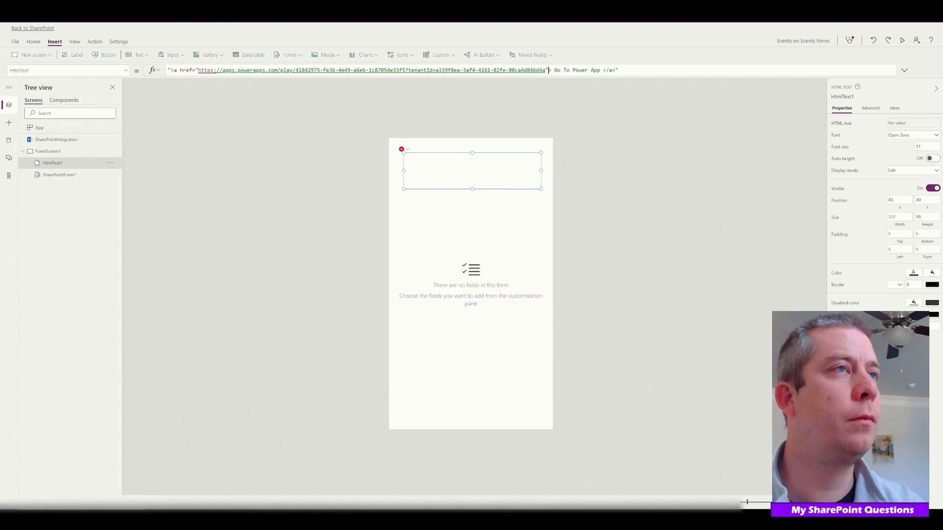
key(BackSpace)
click(198, 70)
key(BackSpace)
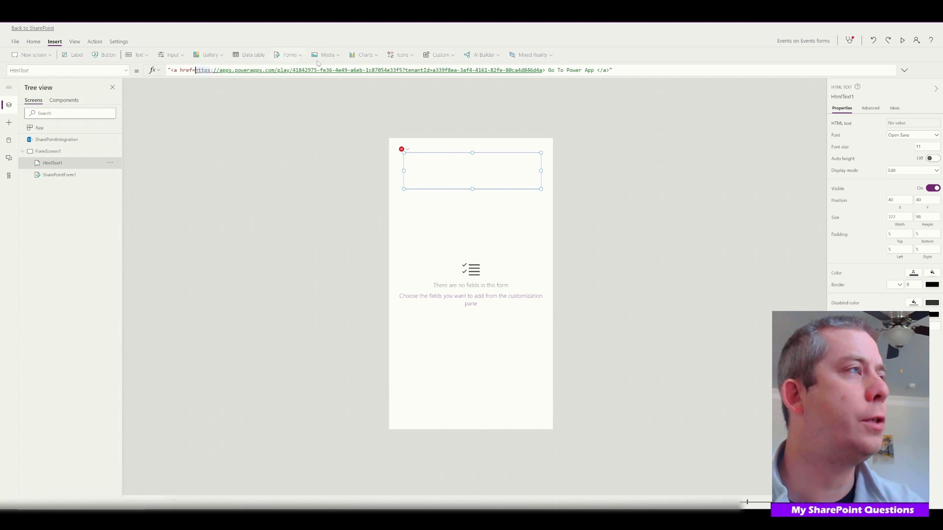
click(902, 42)
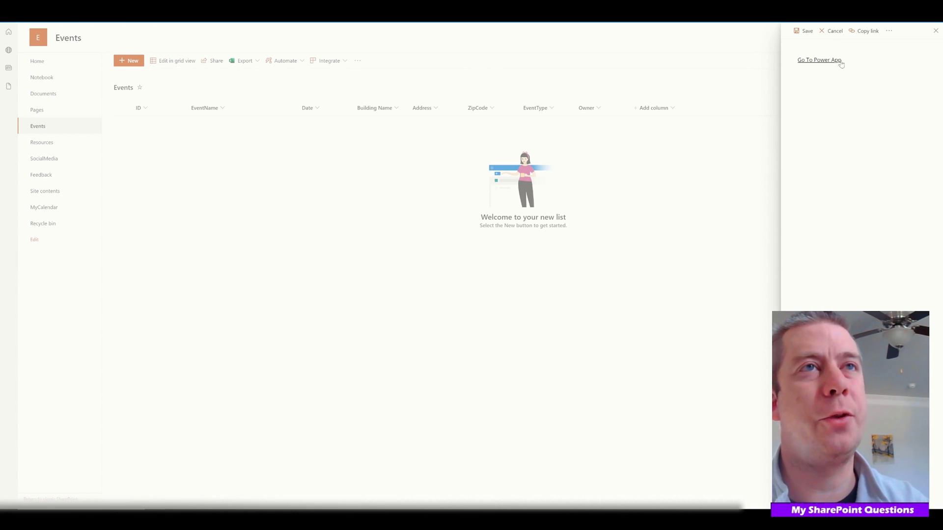
- Follow the Go To Power App link, then close the Power App form panel
click(839, 61)
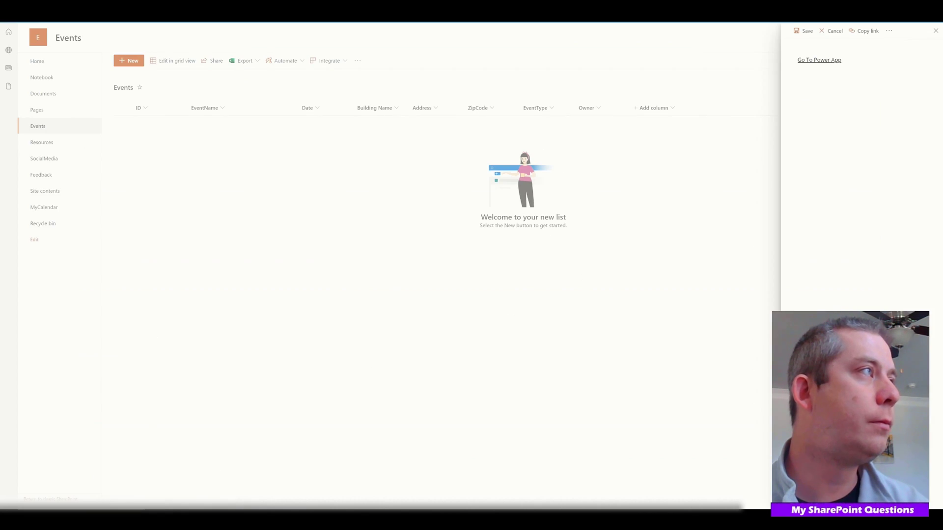
click(936, 31)
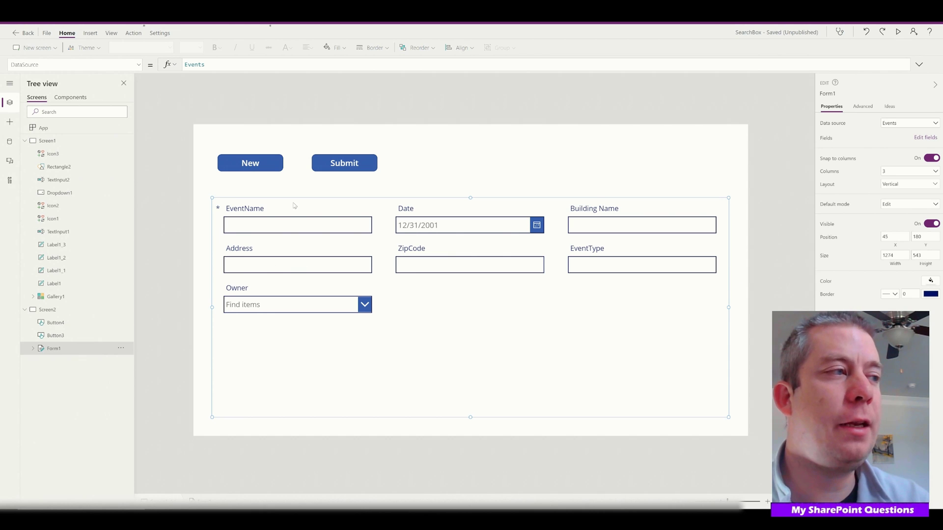
- Select the Owner card's combo box and show its Advanced properties
click(302, 290)
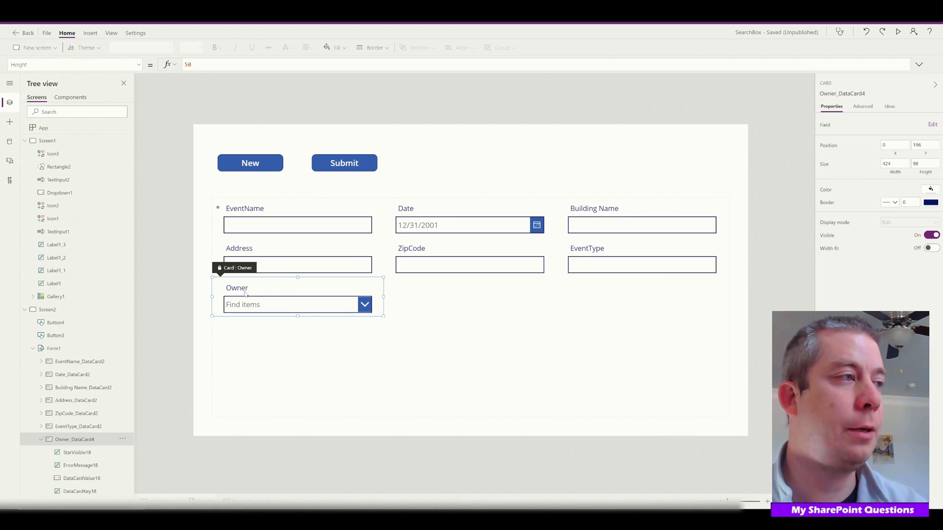
click(268, 305)
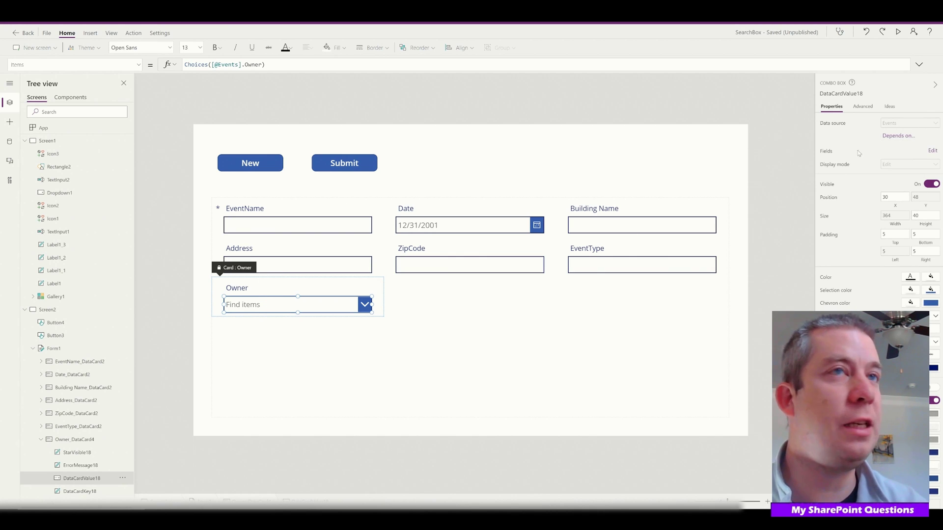
click(859, 106)
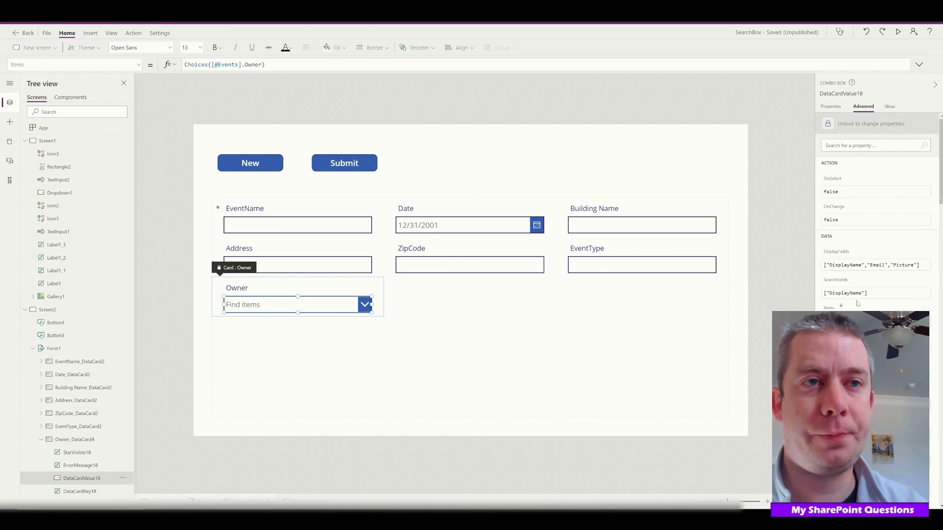
scroll(857, 304, down, 2)
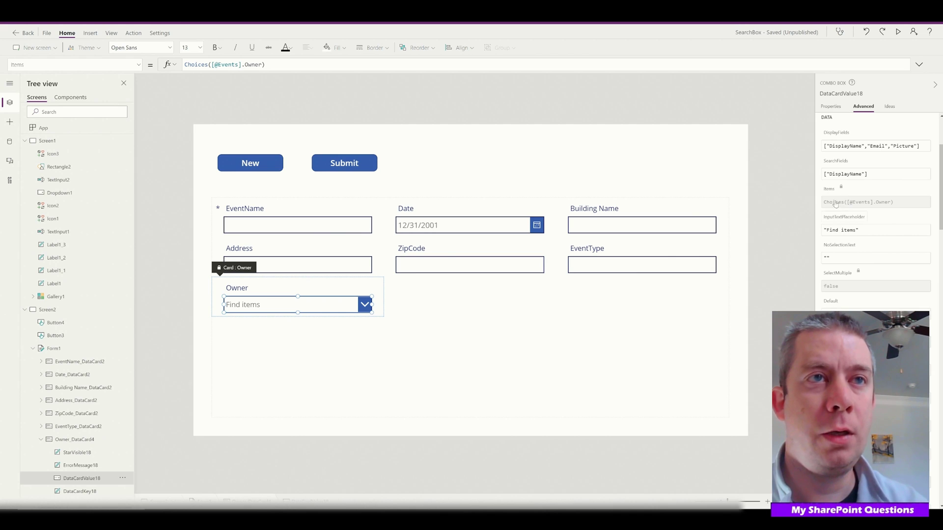
scroll(857, 206, down, 3)
scroll(859, 191, up, 3)
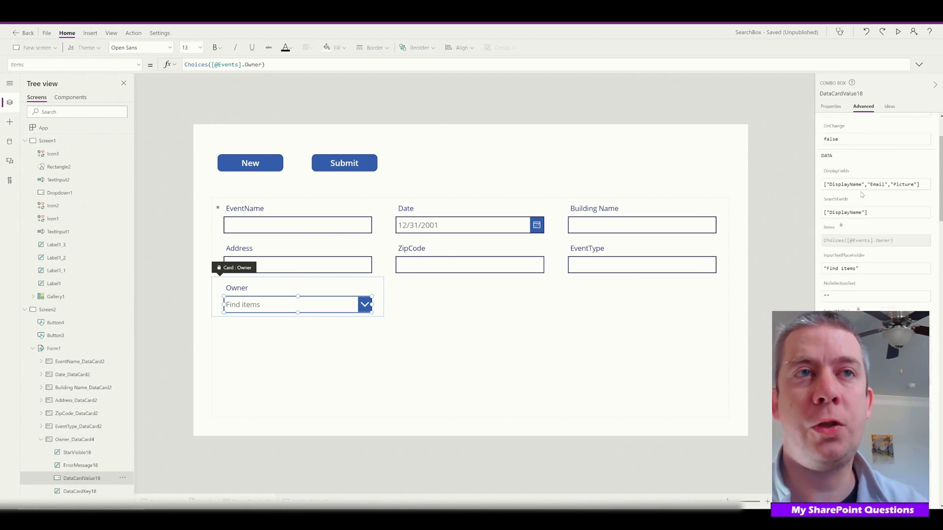
scroll(859, 191, down, 3)
scroll(862, 297, down, 3)
scroll(857, 286, up, 3)
scroll(870, 281, up, 1)
- Select the Parent.Default value in the DefaultSelectedItems property
click(867, 262)
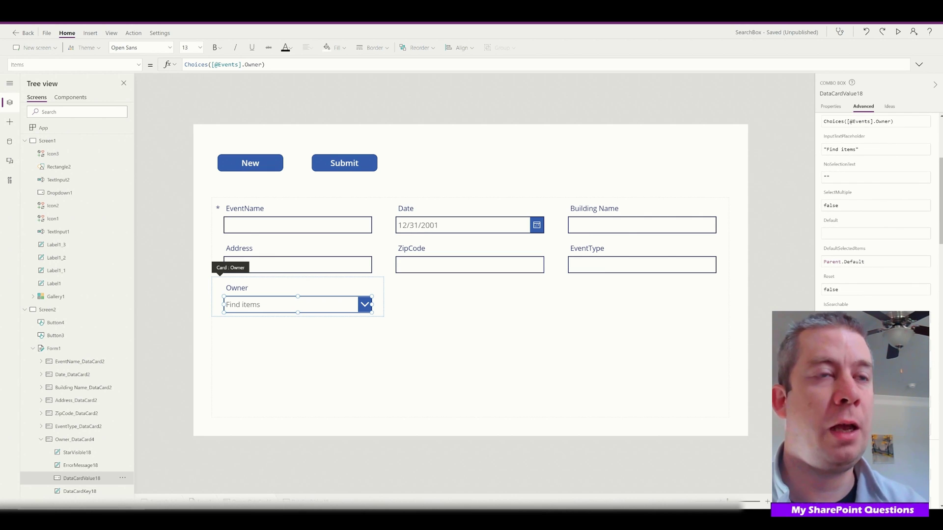
key(ctrl+shift+Left)
key(ctrl+shift+Left)
key(End)
key(ctrl+shift+Left)
key(ctrl+shift+Left)
key(End)
key(ctrl+shift+Left)
key(ctrl+shift+Left)
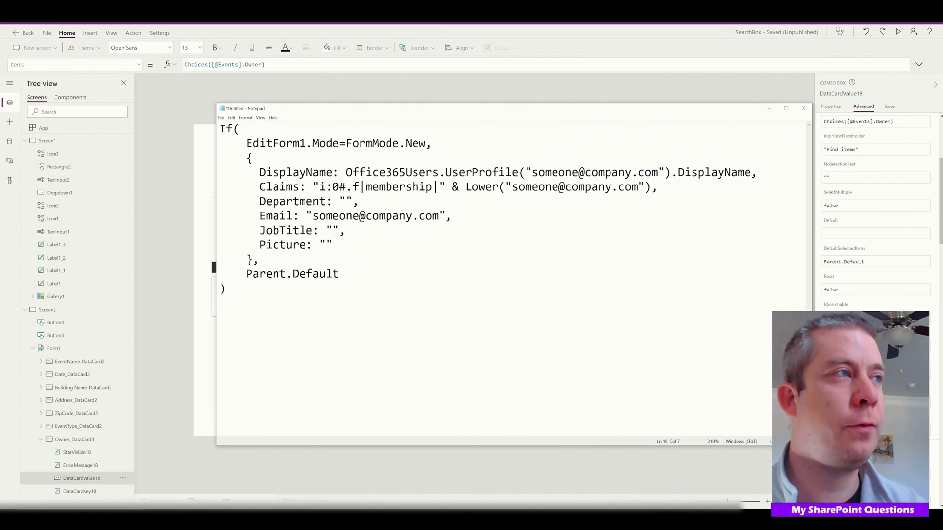
- Change EditForm1 to Form1 on line 2 of the Notepad formula
mouse_move(246, 143)
mouse_down()
mouse_move(306, 142)
mouse_move(246, 143)
mouse_up()
click(266, 143)
key(BackSpace)
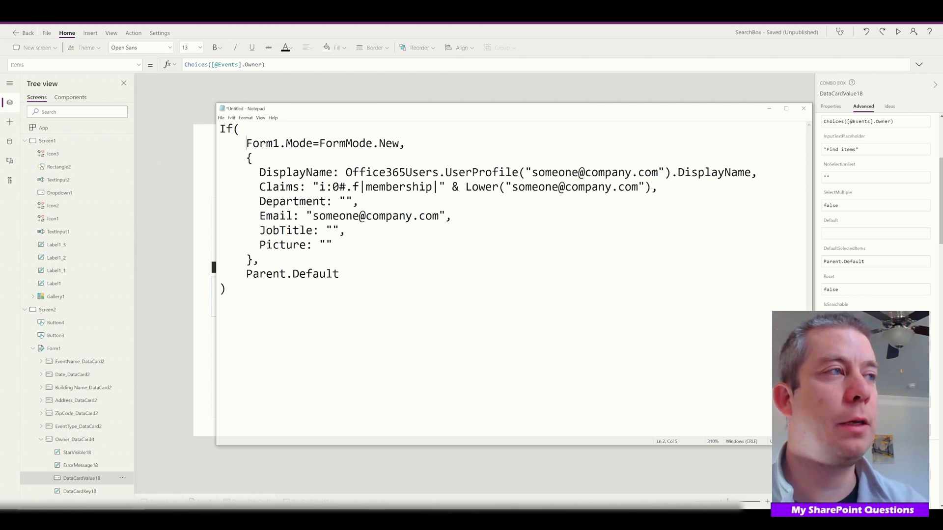
- Review the formula's user record and placeholder e-mails, then select the Owner card in Power Apps
drag(246, 157, 259, 259)
click(253, 158)
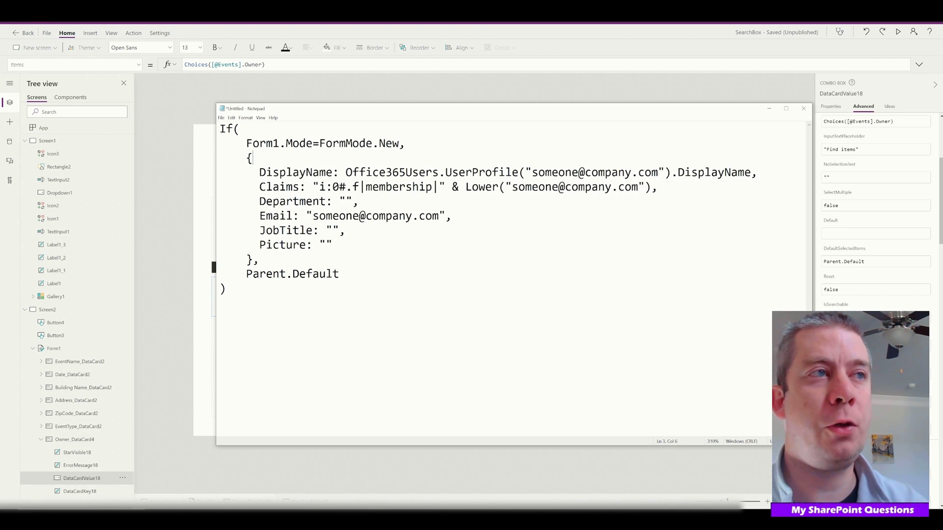
drag(532, 172, 513, 187)
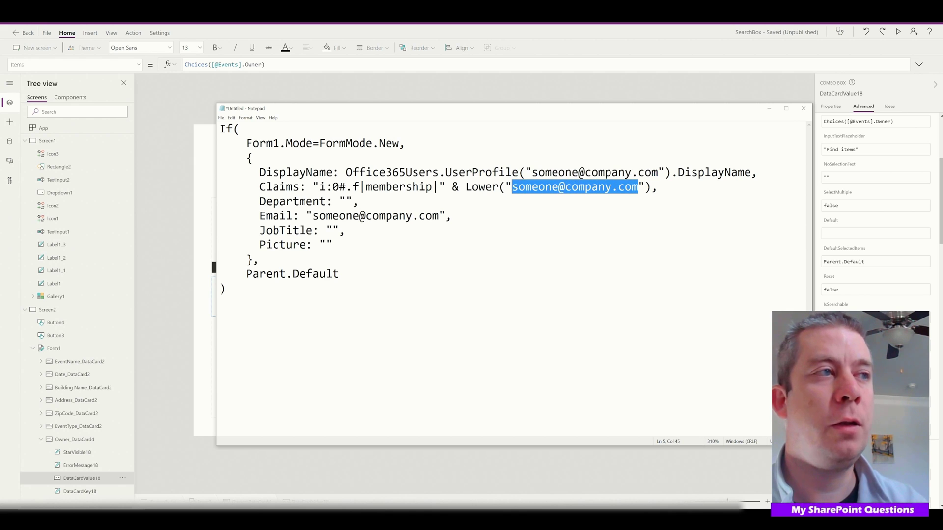
drag(439, 216, 313, 216)
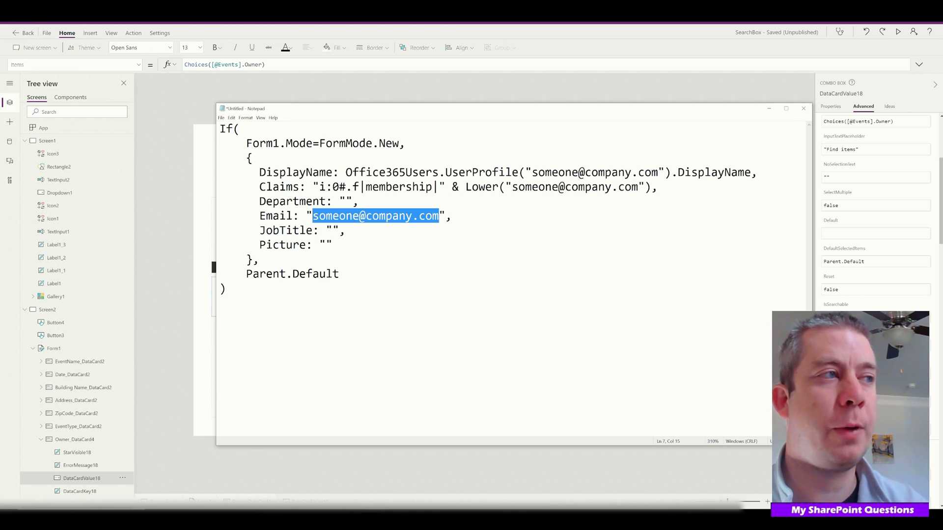
key(ctrl+x)
key(ctrl+z)
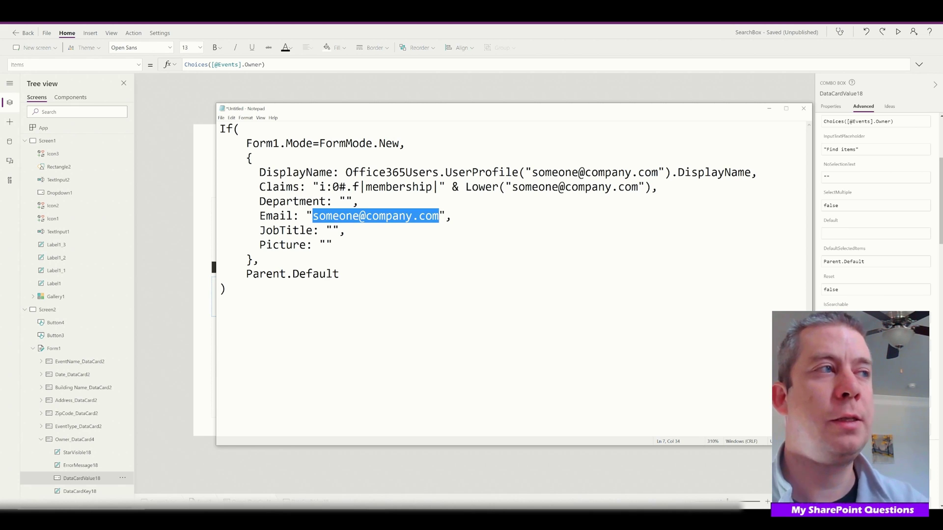
click(225, 289)
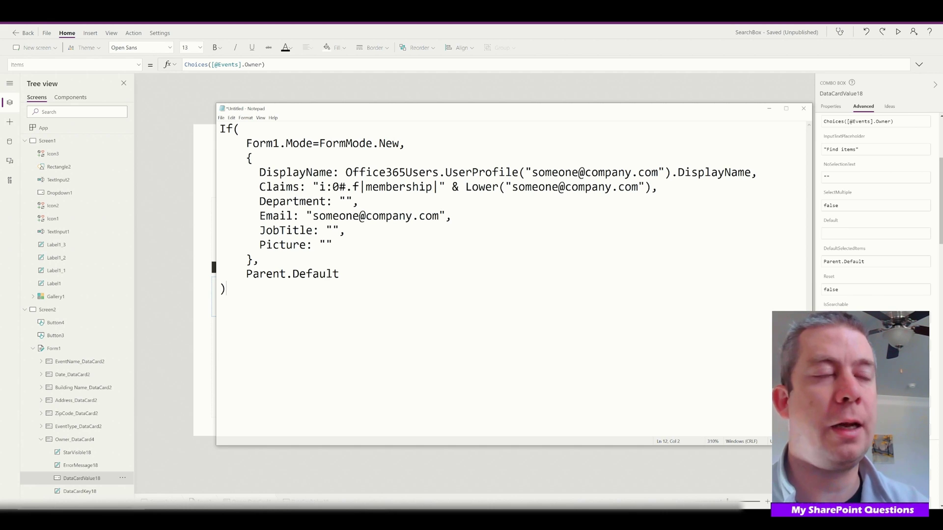
click(135, 128)
click(278, 307)
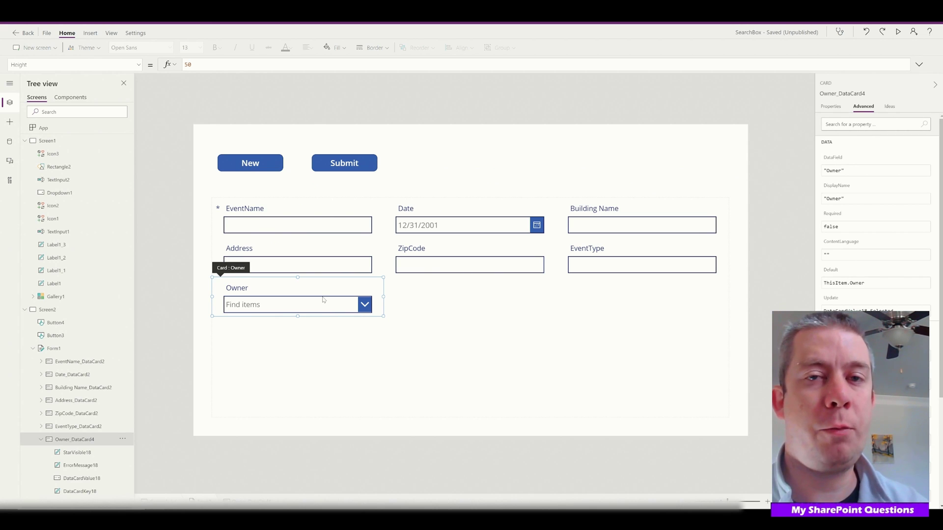
- Select the Owner combo box and choose its DefaultSelectedItems property
click(10, 142)
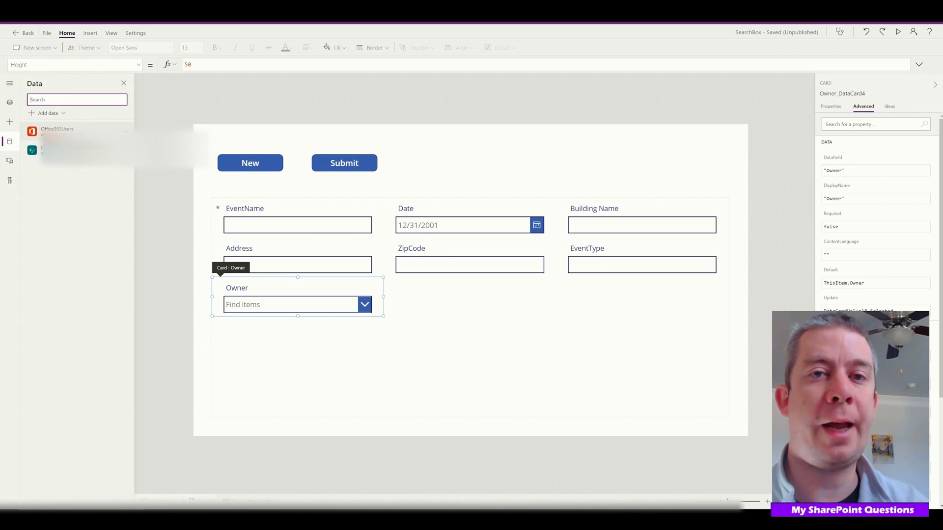
click(10, 103)
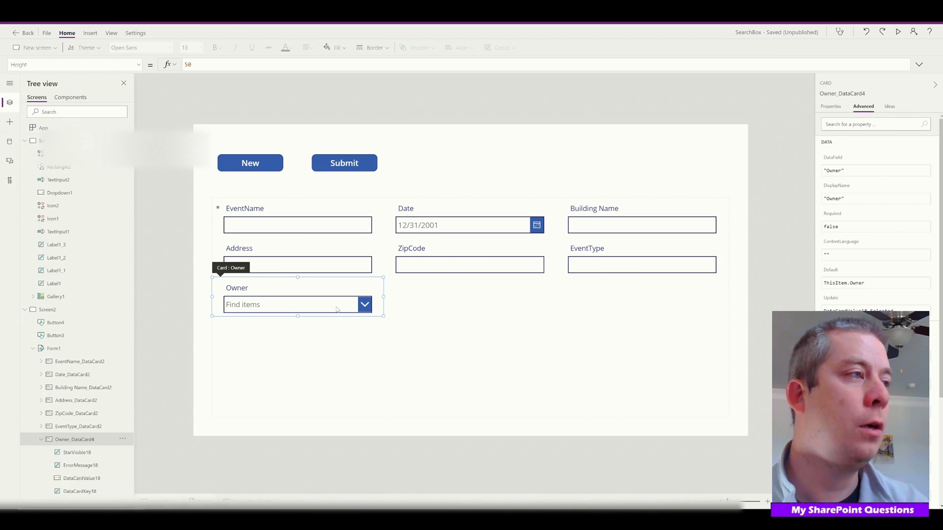
click(263, 303)
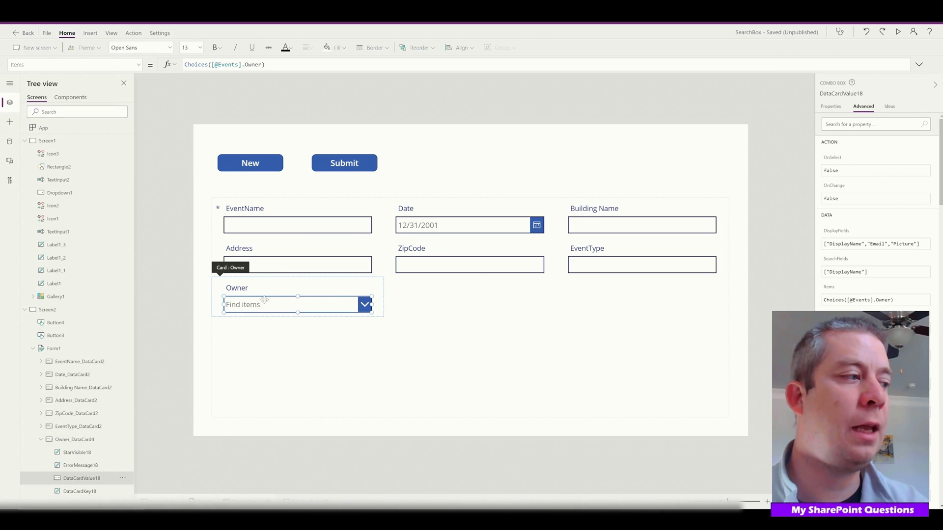
click(138, 65)
scroll(42, 143, down, 5)
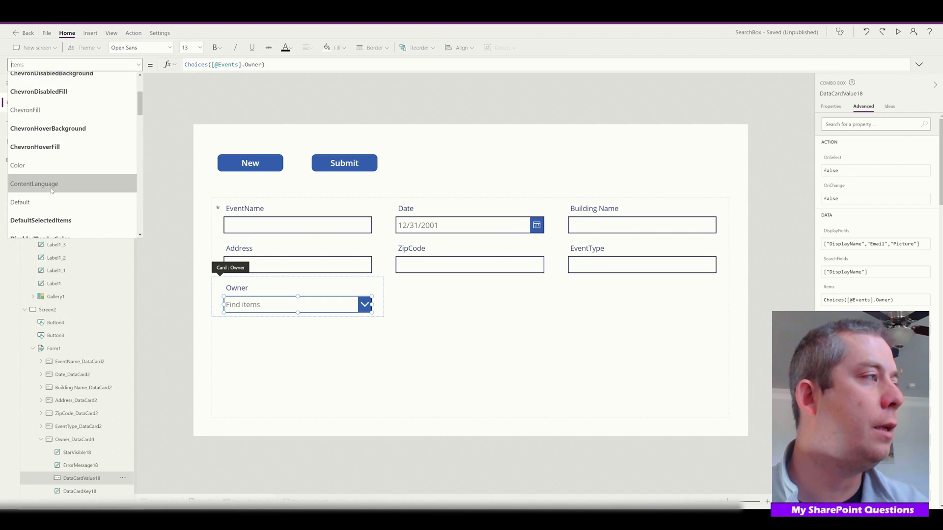
click(43, 196)
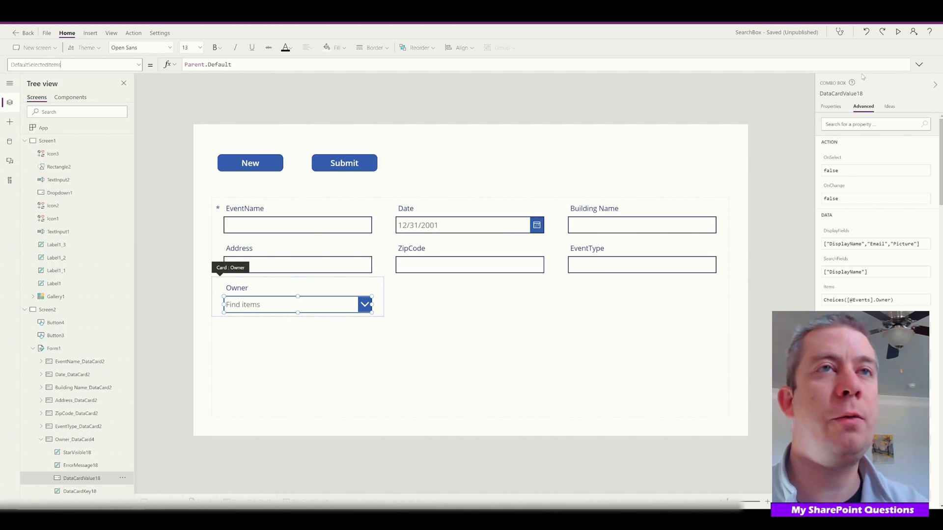
- Replace Parent.Default with the pasted current-user Owner formula
click(919, 64)
key(ctrl+a)
key(ctrl+v)
key(ctrl+a)
key(Delete)
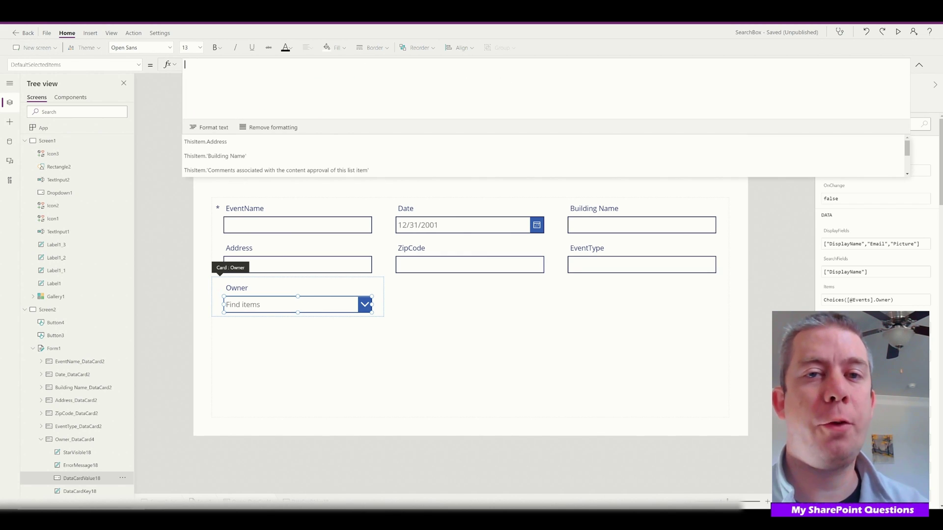
key(ctrl+v)
- Preview the app to confirm the Owner field is prefilled, then exit preview
click(898, 31)
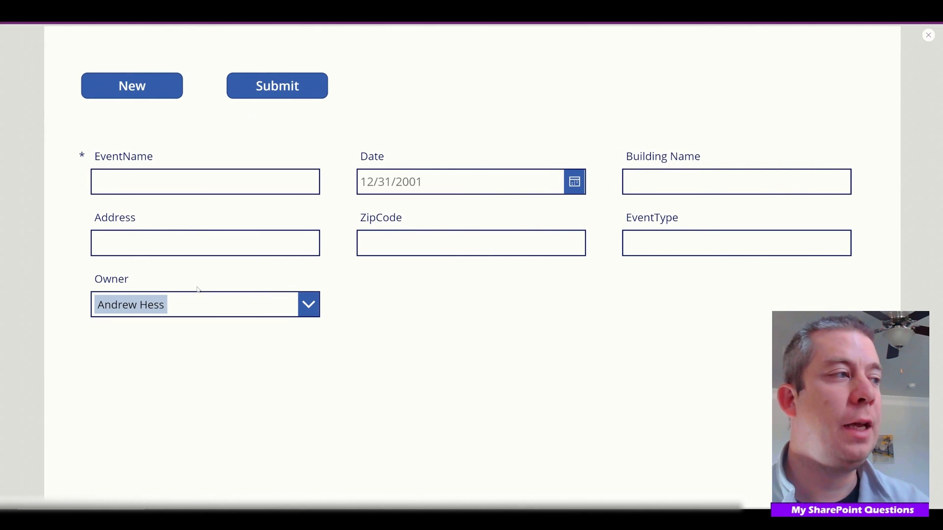
click(198, 307)
click(200, 310)
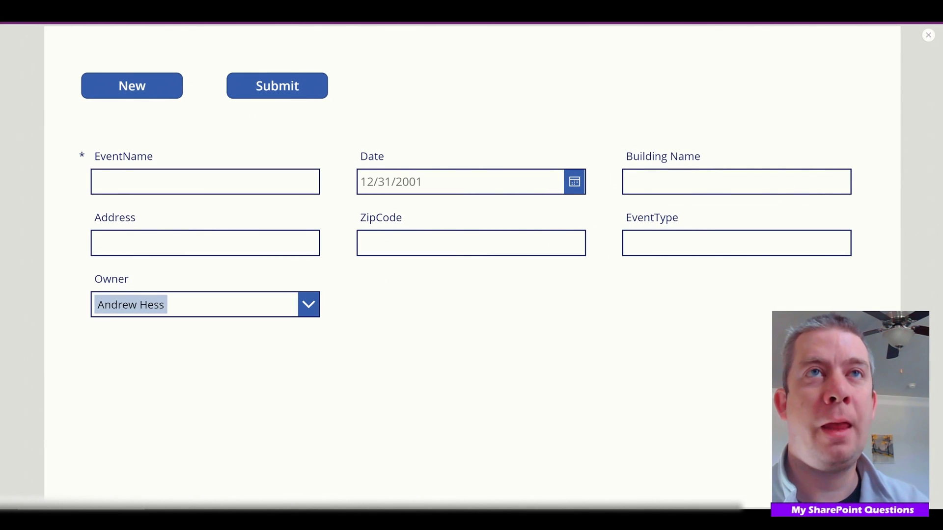
click(928, 35)
- Set the Owner card's Visible property to false
click(297, 328)
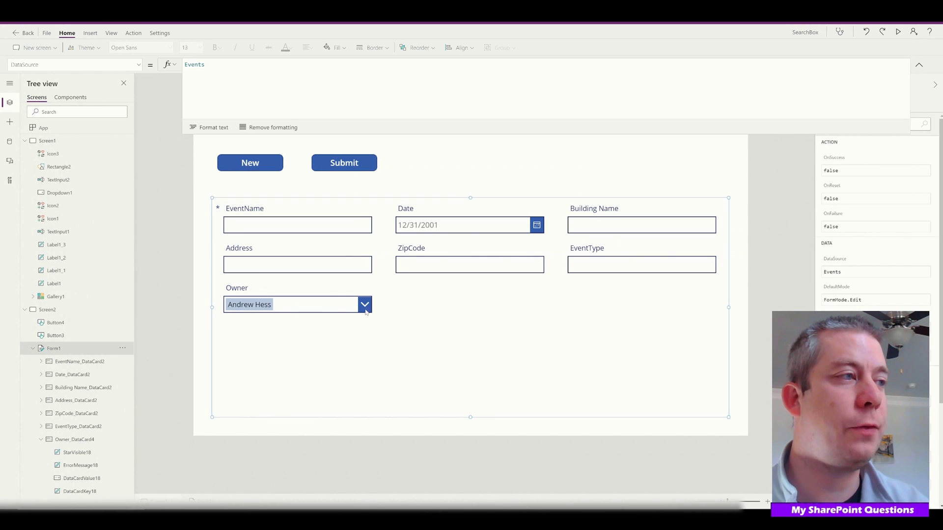
click(378, 302)
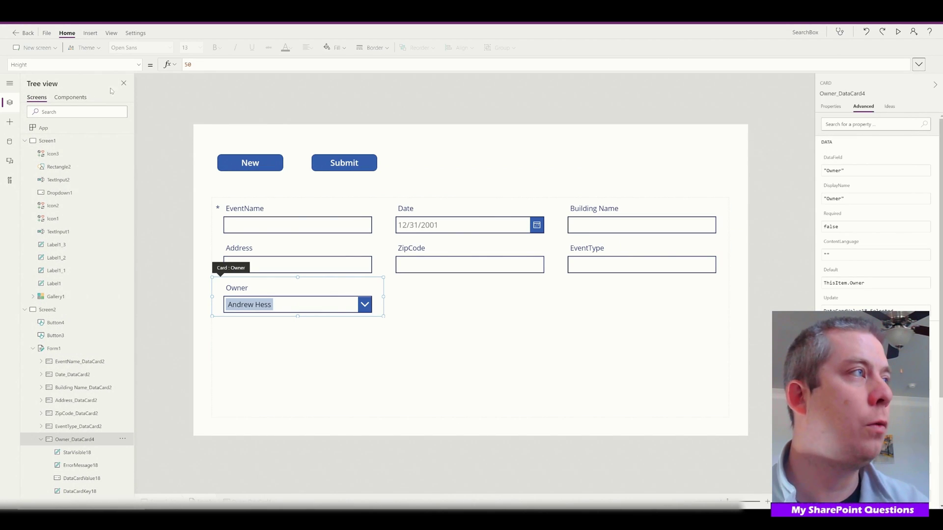
click(142, 65)
click(30, 173)
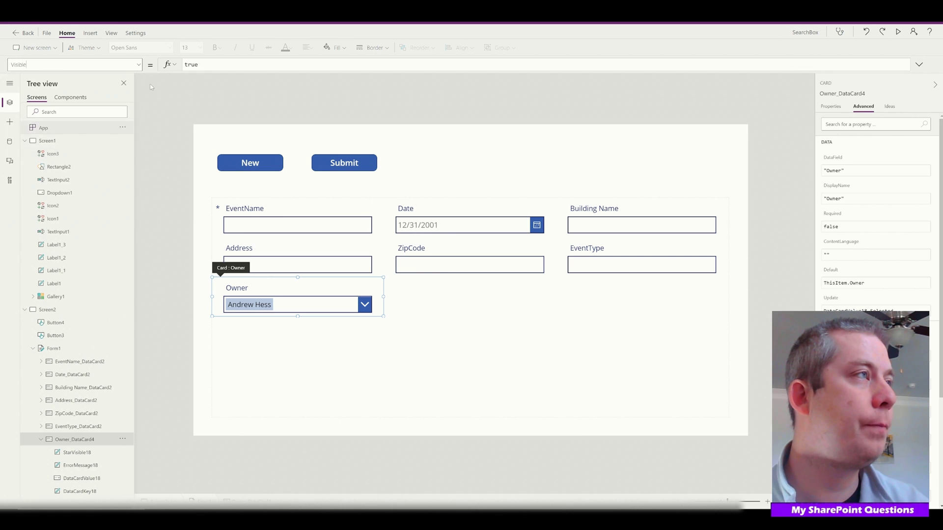
key(ctrl+a)
text(false)
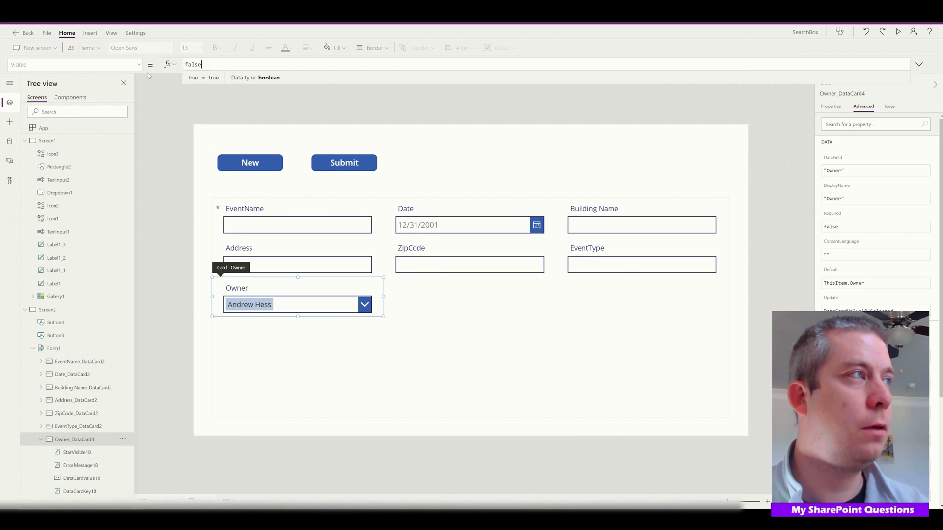
click(532, 378)
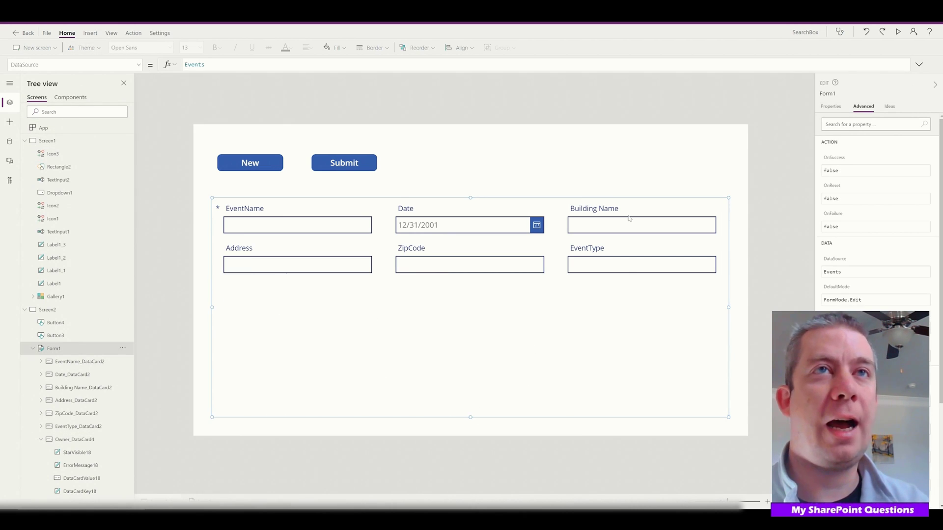
- Preview the app and submit a test event named 'Hide Only Show I Own'
click(898, 31)
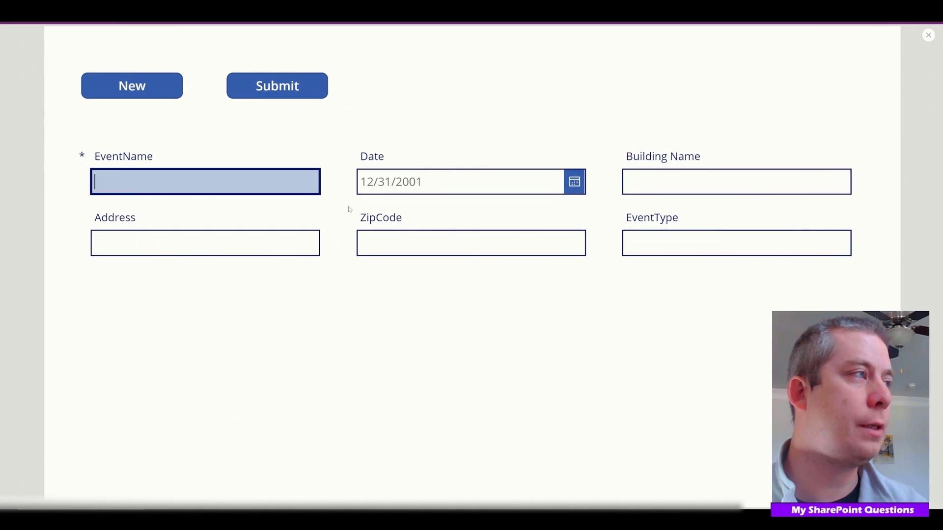
text(Hide Only Show )
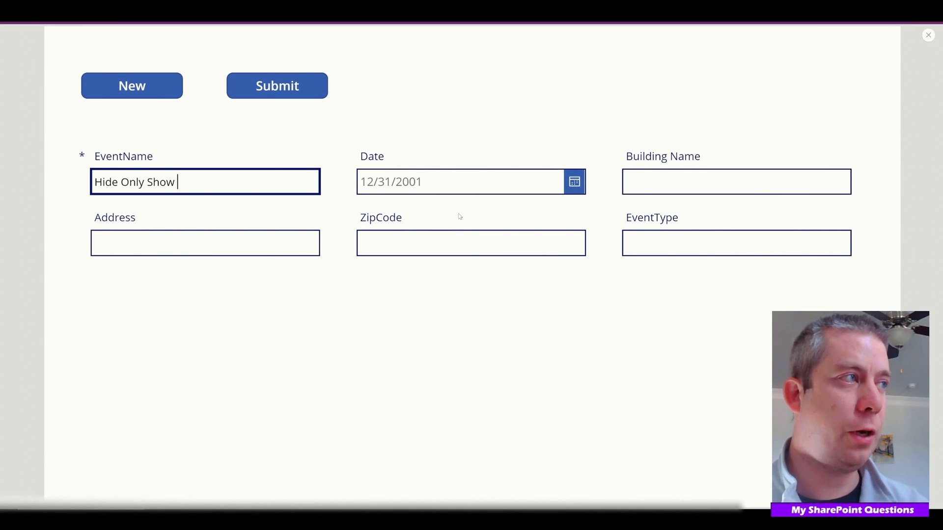
text(I Own)
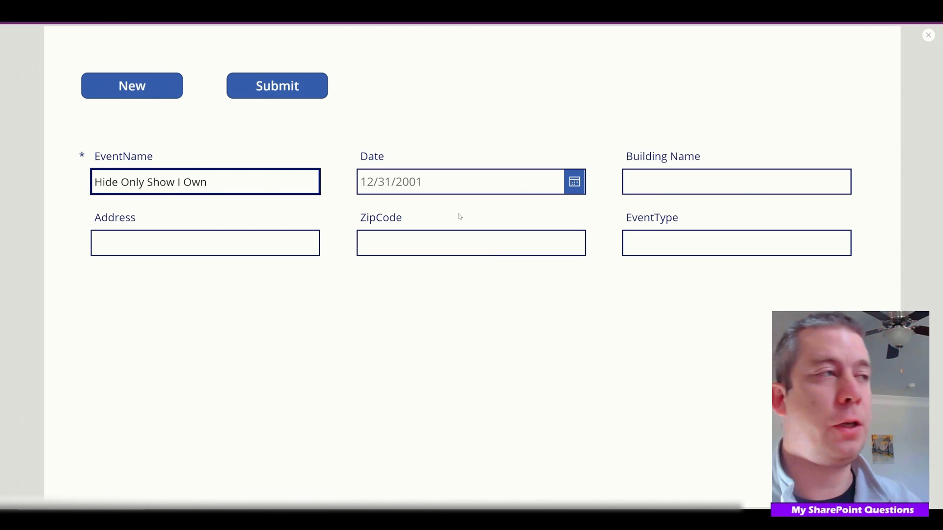
click(276, 91)
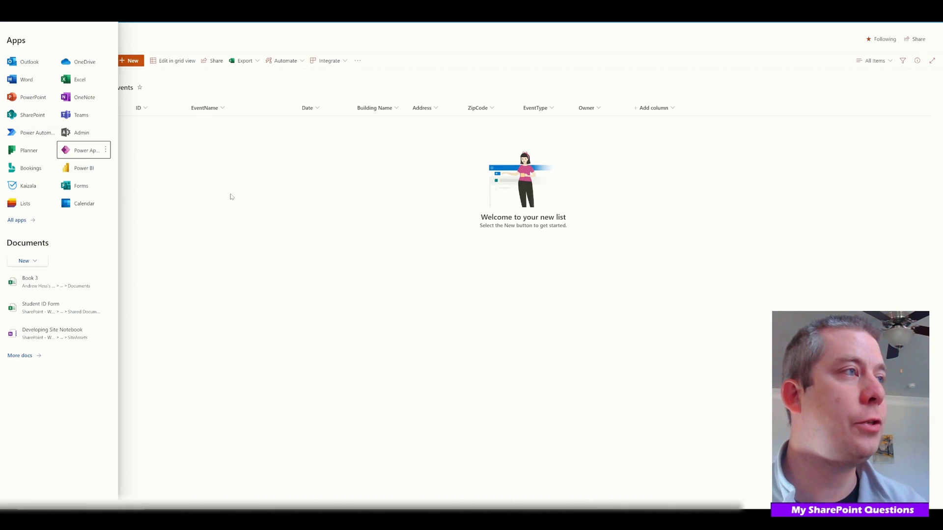
click(231, 196)
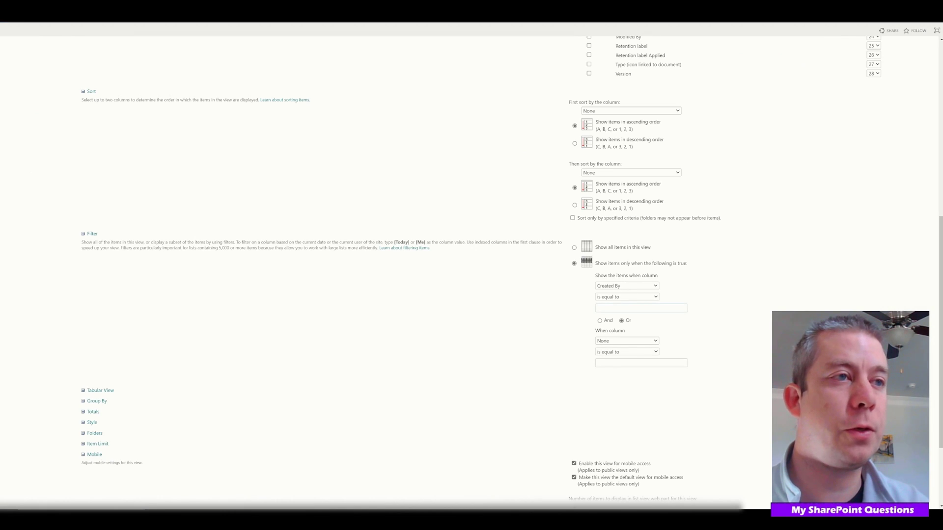
- Set the view filter to Owner is equal to [Me] and save the view
click(626, 286)
scroll(622, 373, down, 5)
click(617, 394)
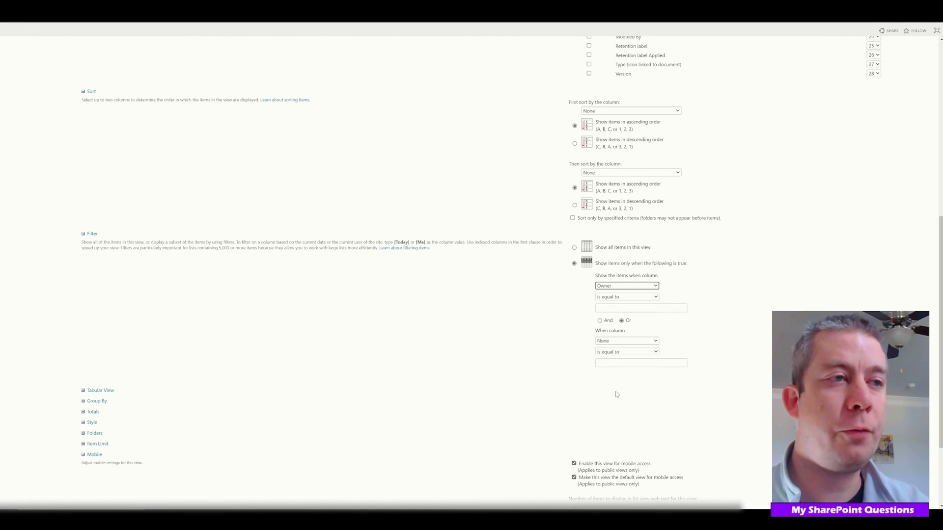
click(613, 308)
text([)
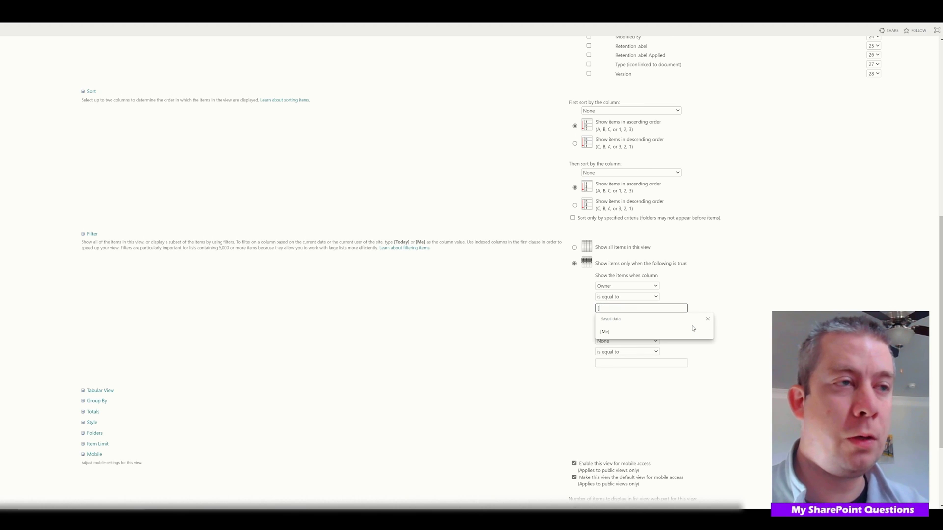
text(])
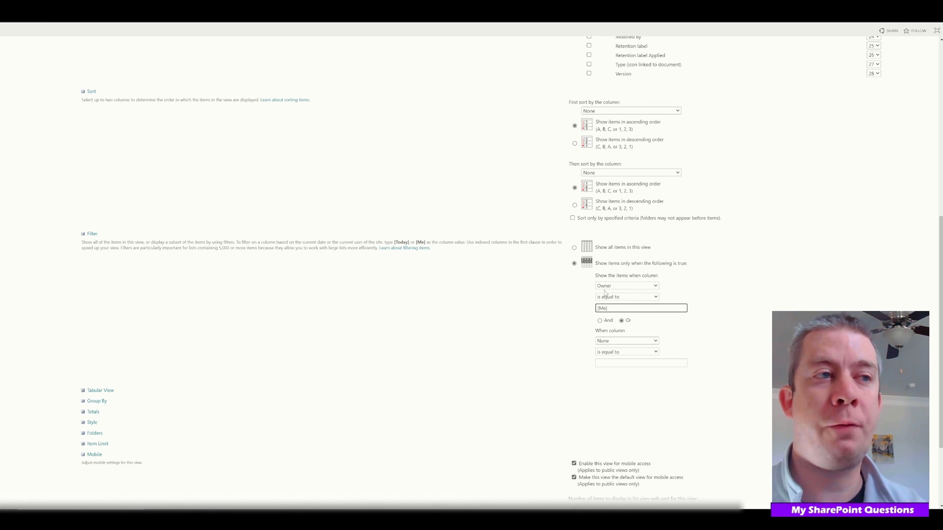
scroll(611, 290, down, 2)
key(Return)
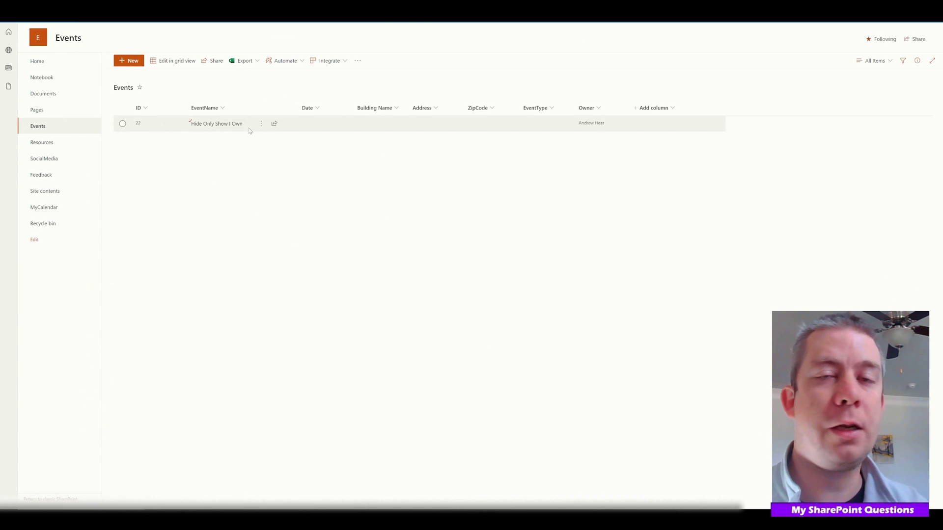
- Submit a new event 'They Can Write' from the running app and refresh the SharePoint list
key(alt+Tab)
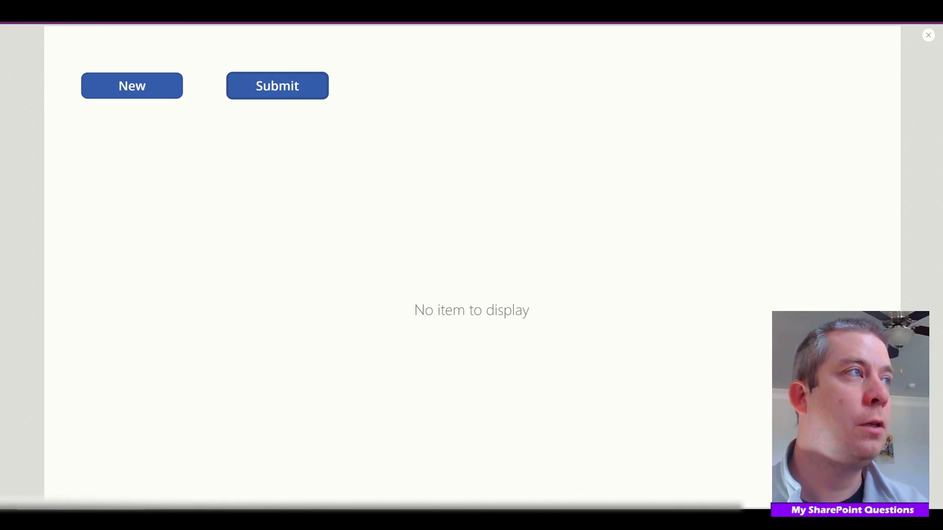
click(162, 87)
click(172, 181)
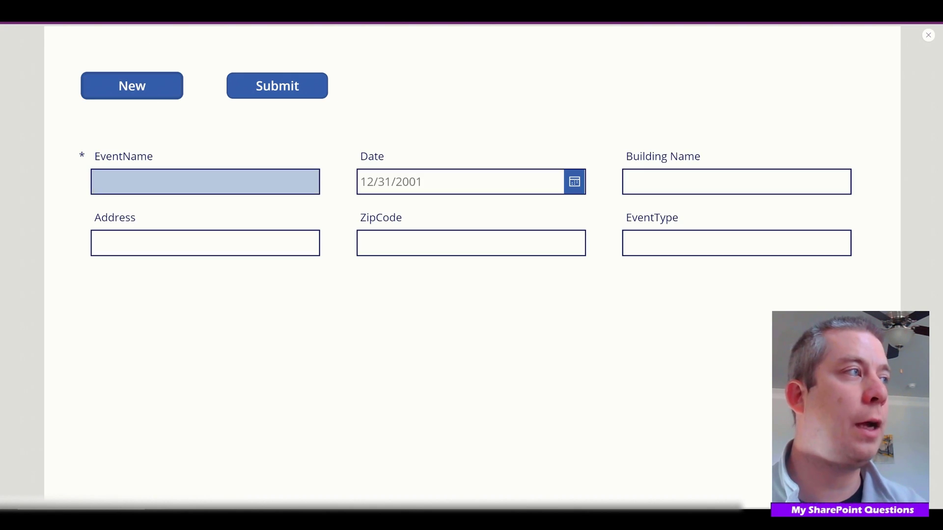
text(They Can Write)
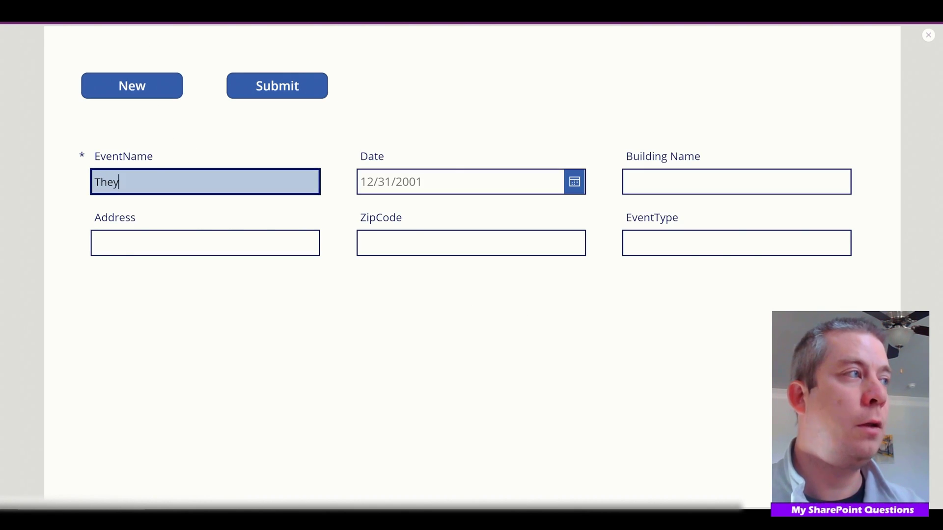
click(273, 94)
key(alt+Tab)
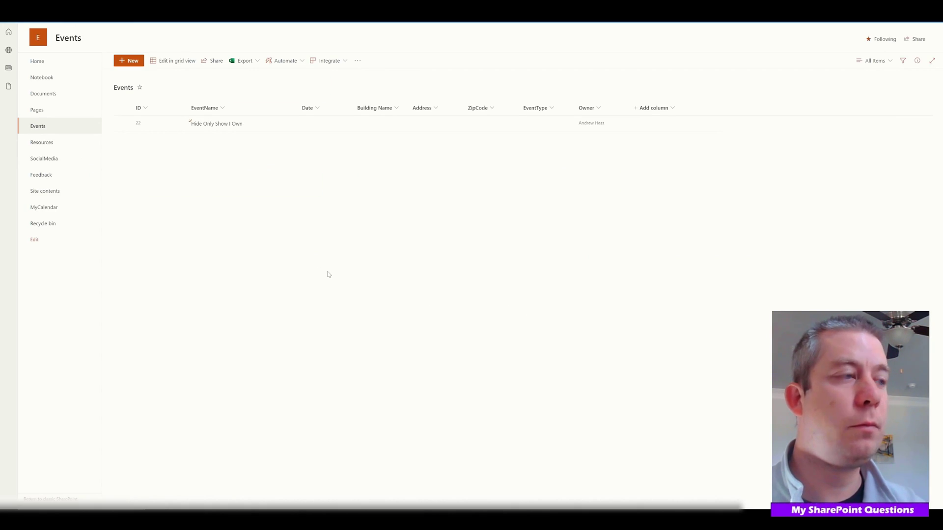
key(F5)
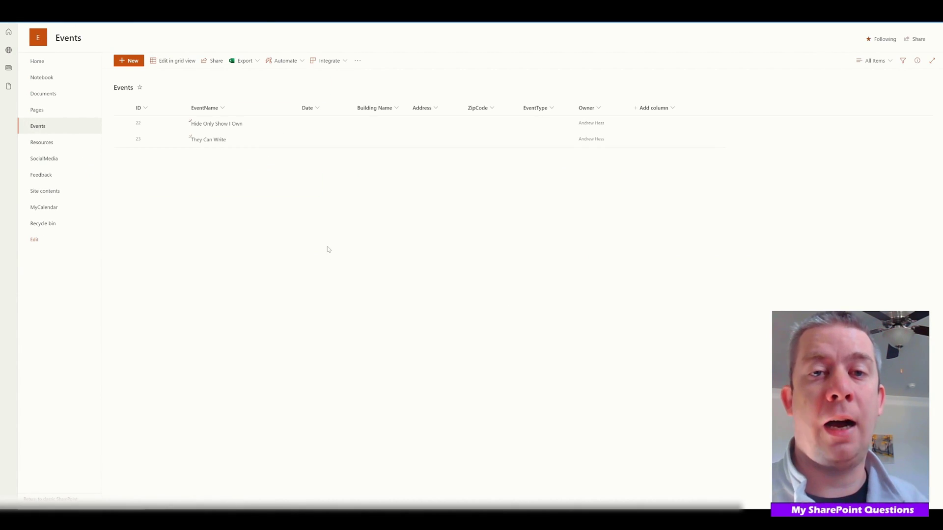